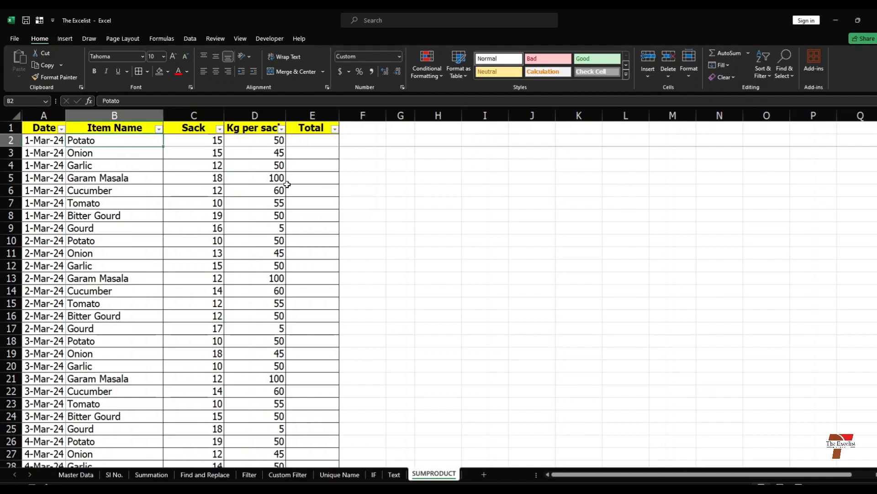
scroll(282, 272, "down", 4)
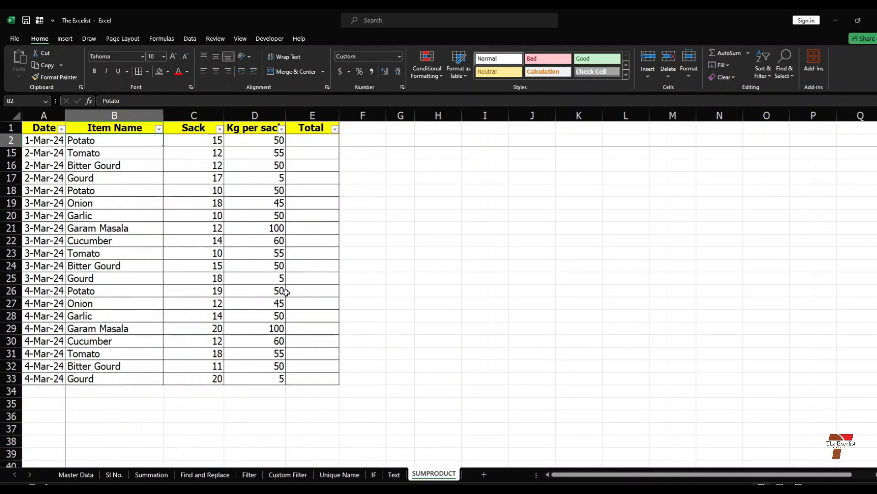
scroll(246, 352, "up", 4)
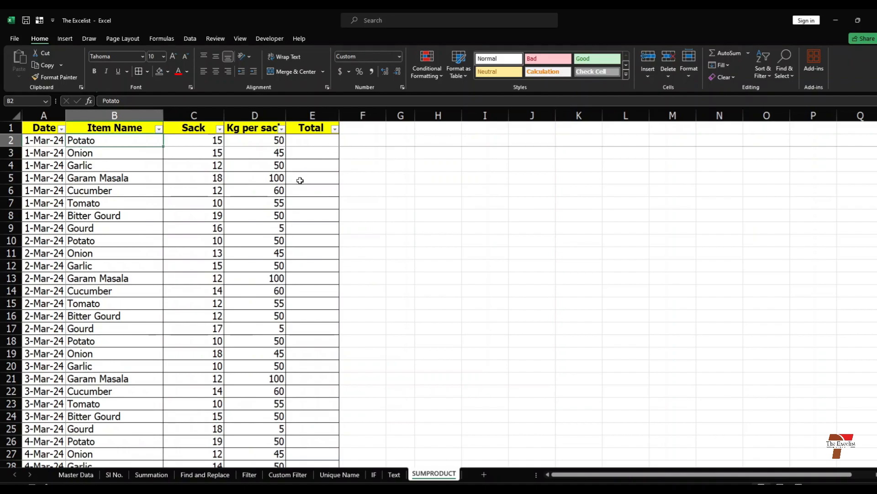
scroll(282, 375, "down", 3)
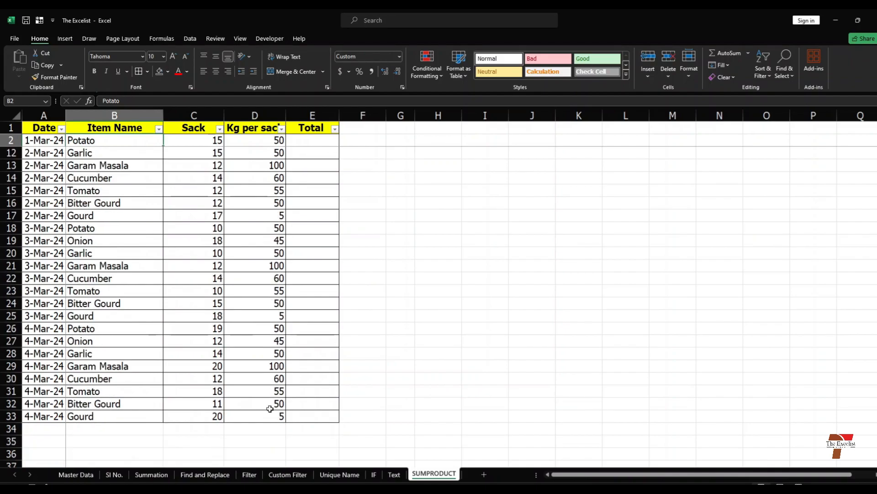
scroll(489, 376, "up", 3)
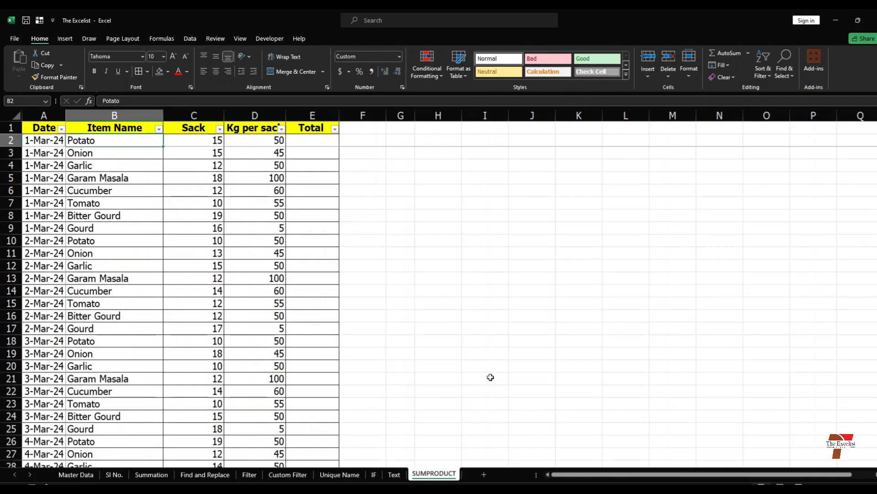
Calculate the first row's Total in E2 with =C2*D2 and fill the formula down the whole Total column.
left_click(320, 143)
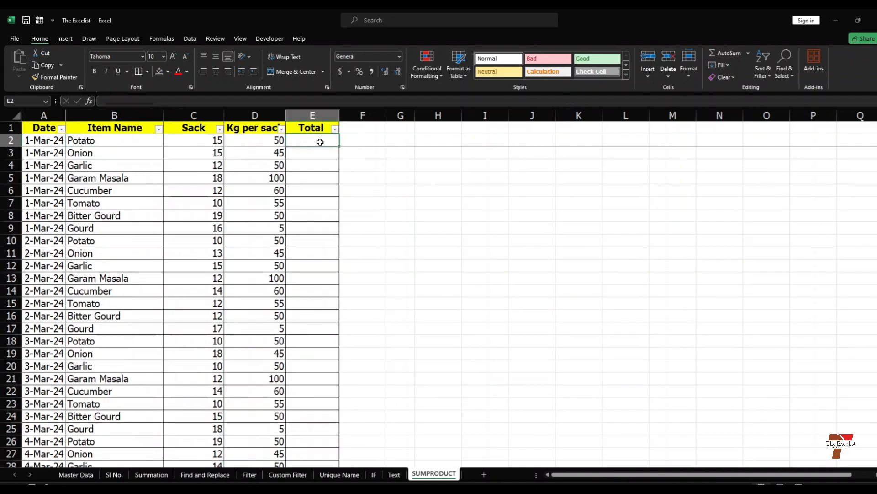
type("=")
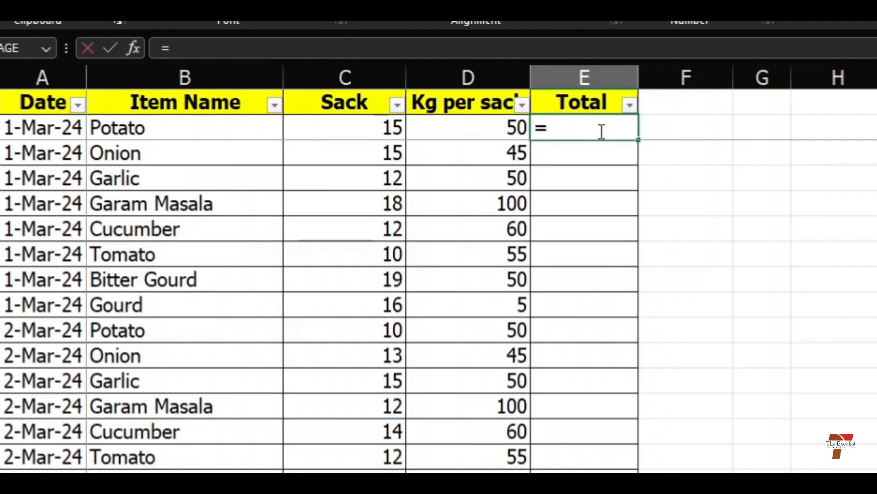
left_click(381, 133)
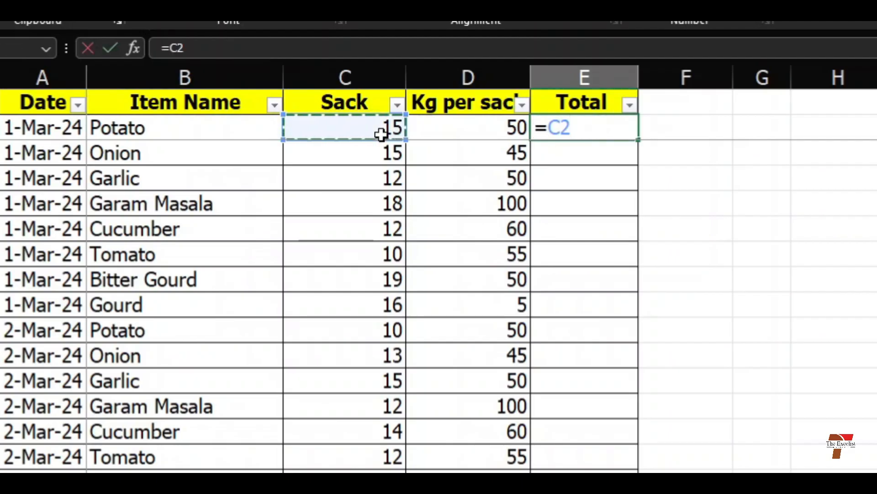
type("*")
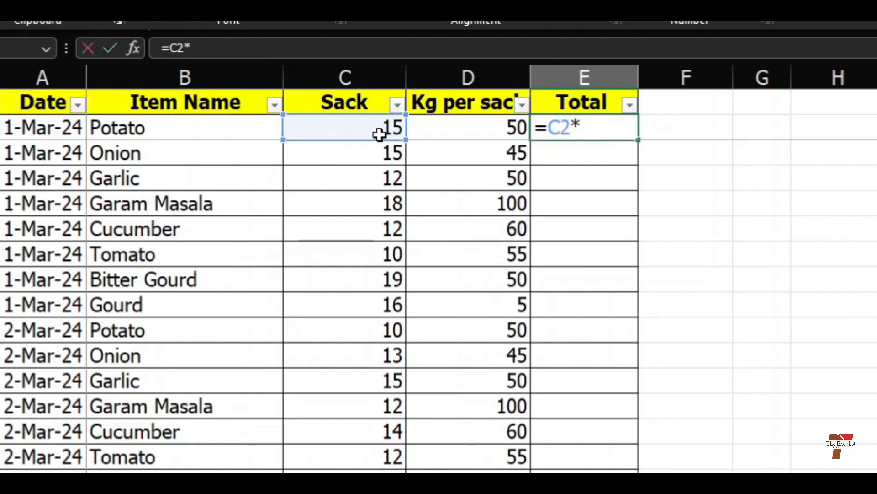
left_click(491, 135)
key("Return")
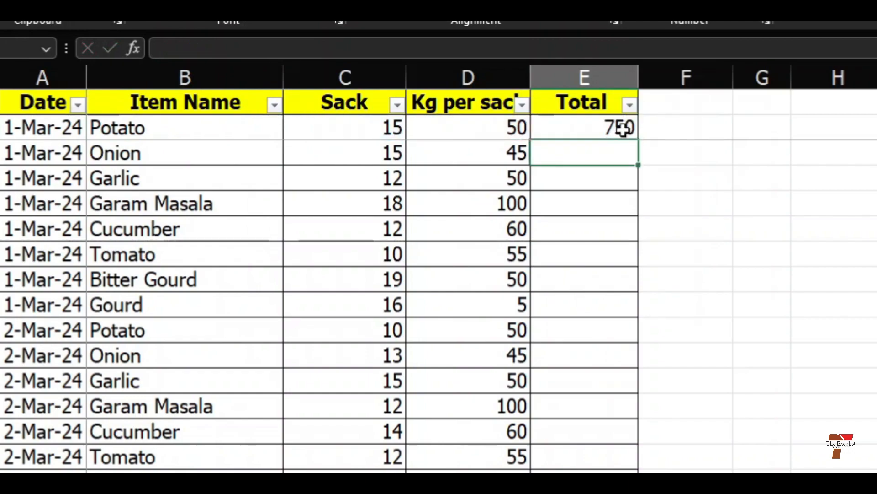
left_click(624, 128)
double_click(637, 142)
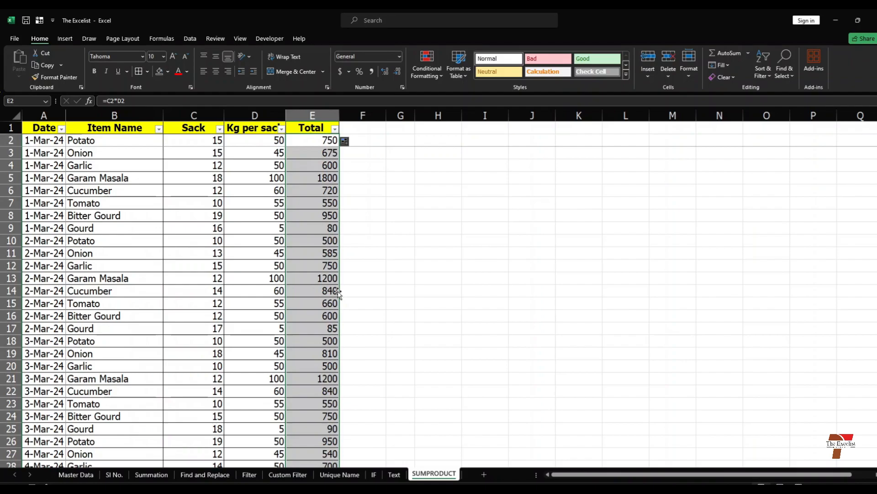
Add an AutoSum of the Total column in E34, directly below the last data row.
scroll(308, 398, "down", 4)
left_click(308, 398)
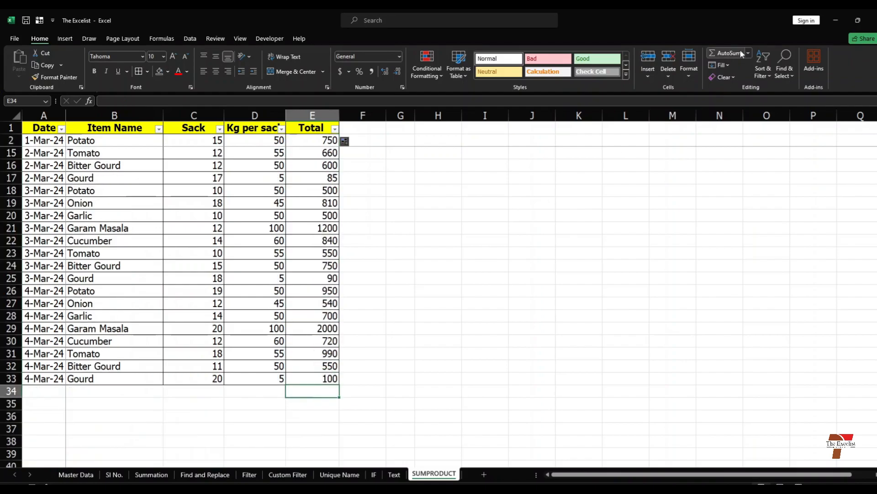
left_click(724, 52)
key("Return")
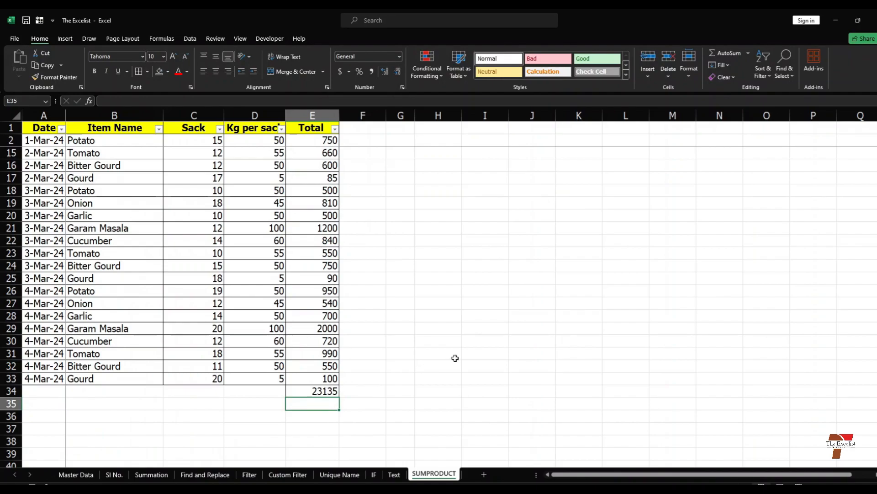
Enter =SUMPRODUCT(C:C,D:D) in H3 to total the sacks multiplied by kg per sack.
scroll(456, 358, "up", 4)
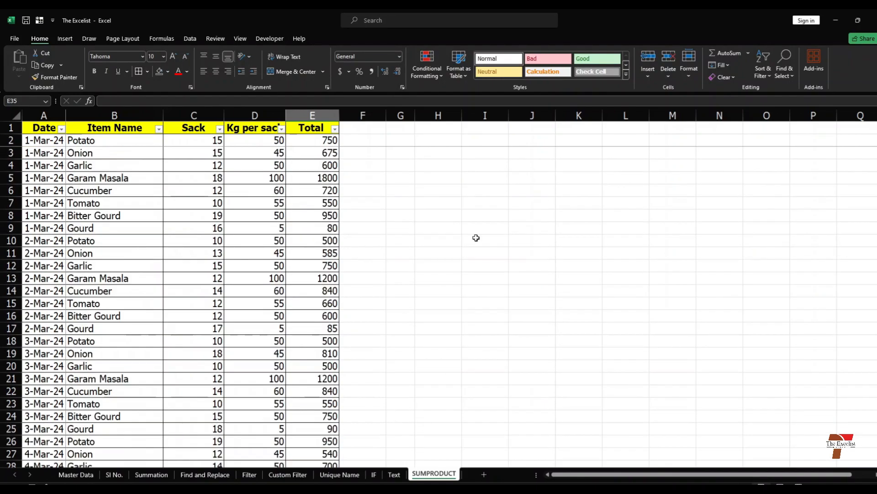
left_click(437, 150)
double_click(437, 150)
type("=sumpr")
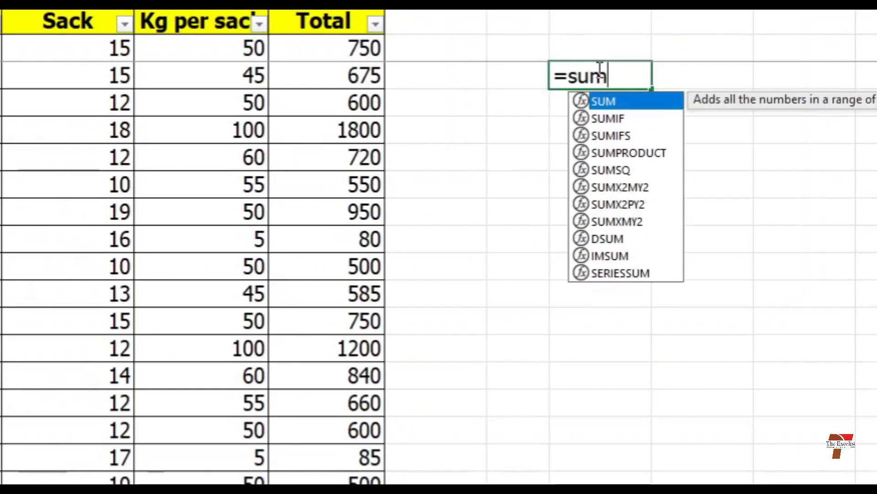
key("Tab")
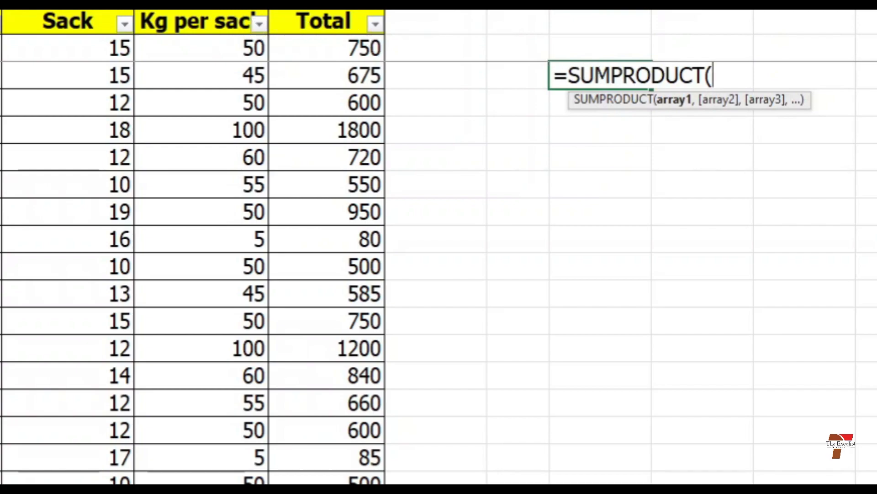
type("C:C,")
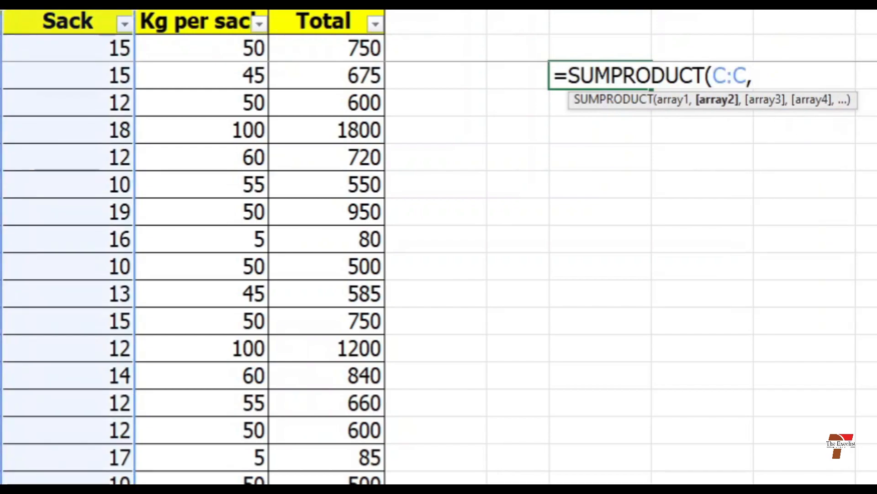
type("D:D)")
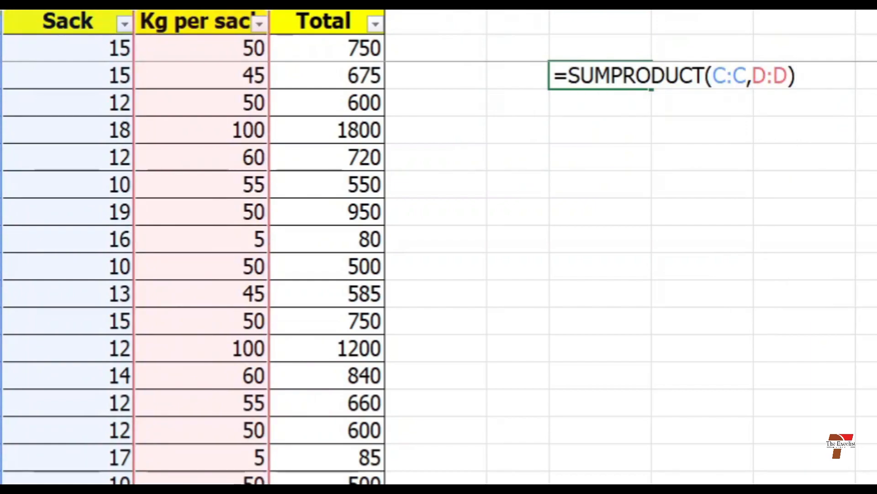
key("Return")
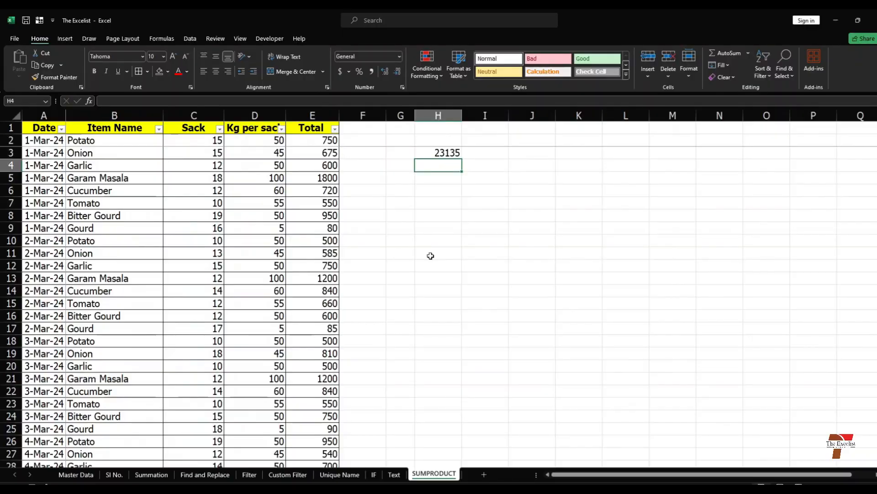
Compare the column sum in E34 with the SUMPRODUCT result in H3, checking both formulas.
scroll(584, 300, "down", 4)
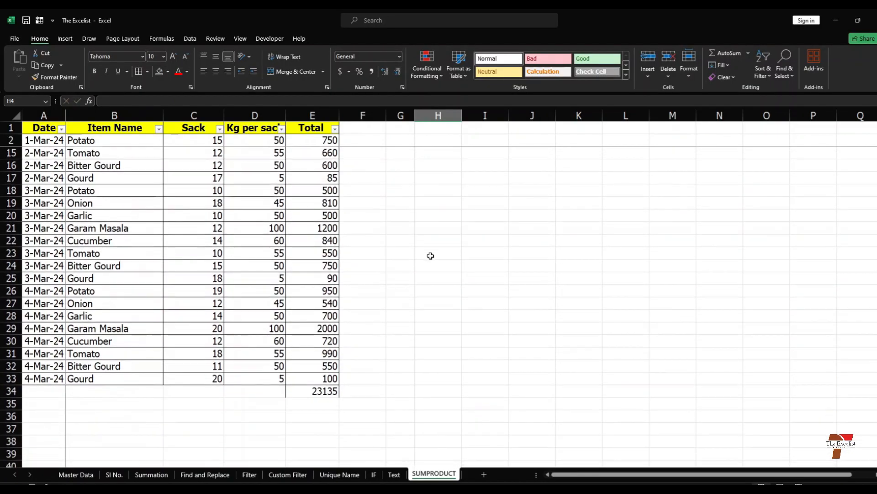
left_click(313, 392)
scroll(391, 335, "up", 4)
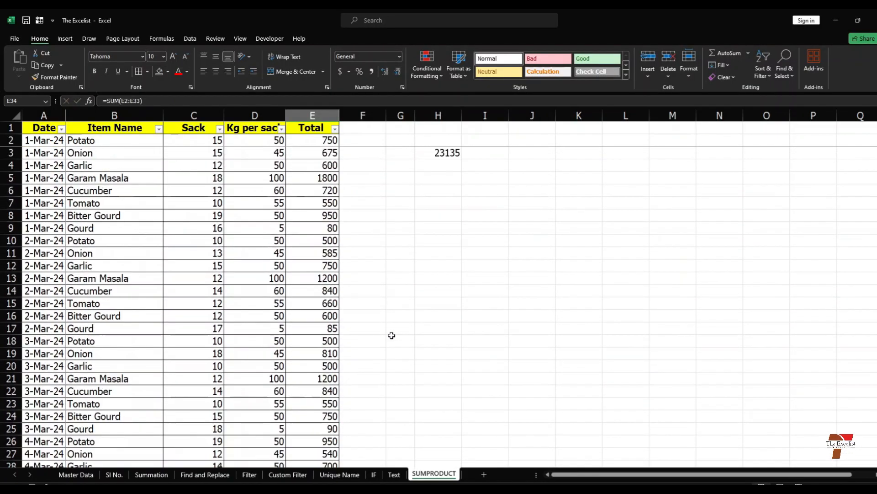
left_click(445, 153)
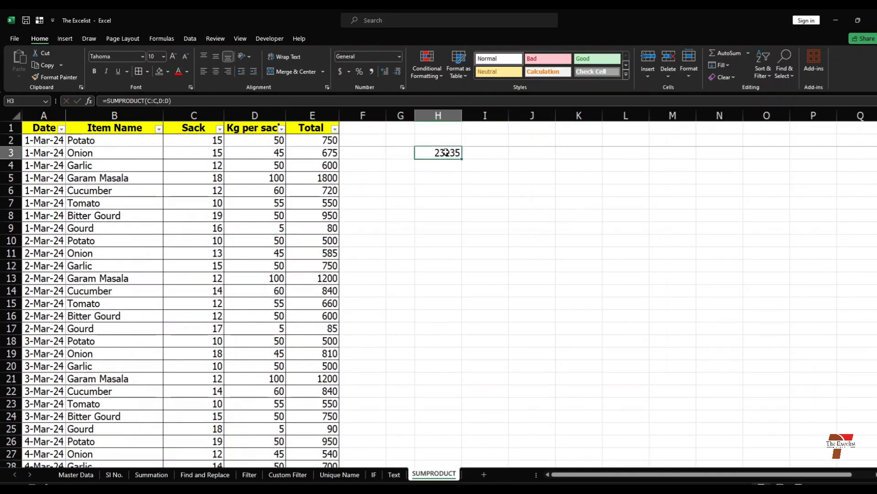
scroll(402, 329, "down", 5)
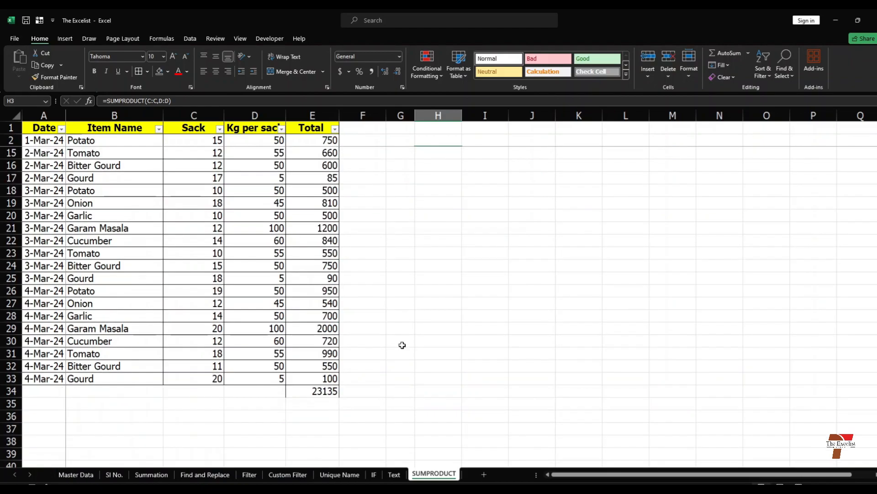
scroll(594, 256, "up", 1)
left_click(622, 237)
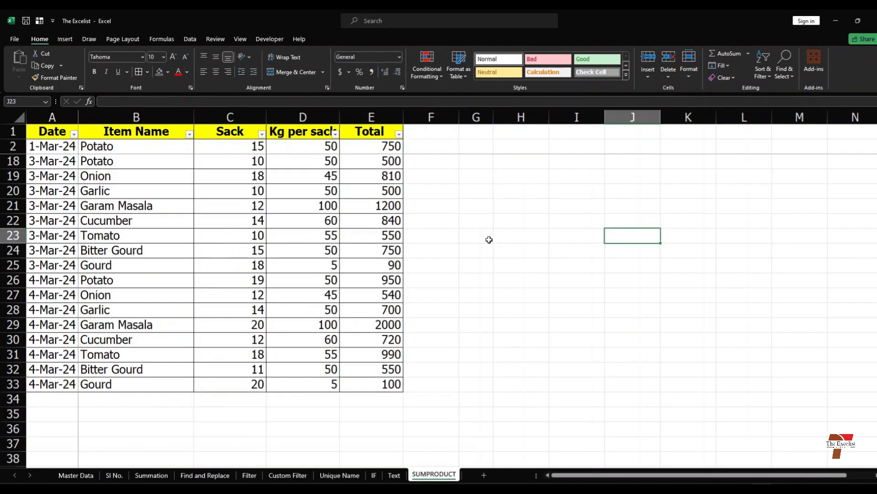
scroll(489, 239, "down", 2)
scroll(489, 240, "up", 2)
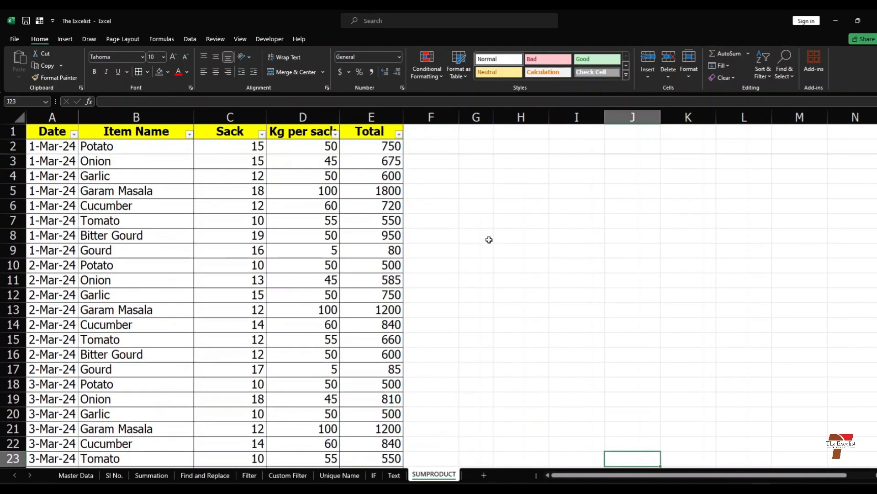
Start a SUMPRODUCT formula in H3 with the item names B2:B33 as its first range.
left_click(511, 165)
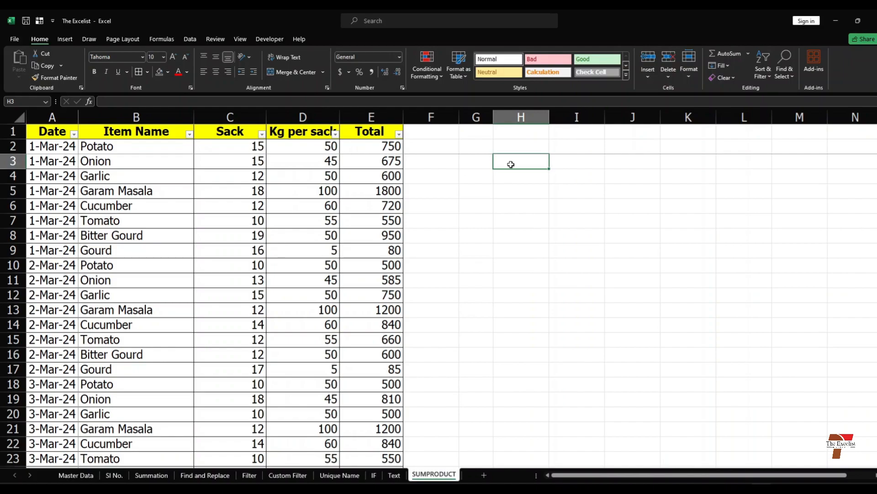
type("=sump")
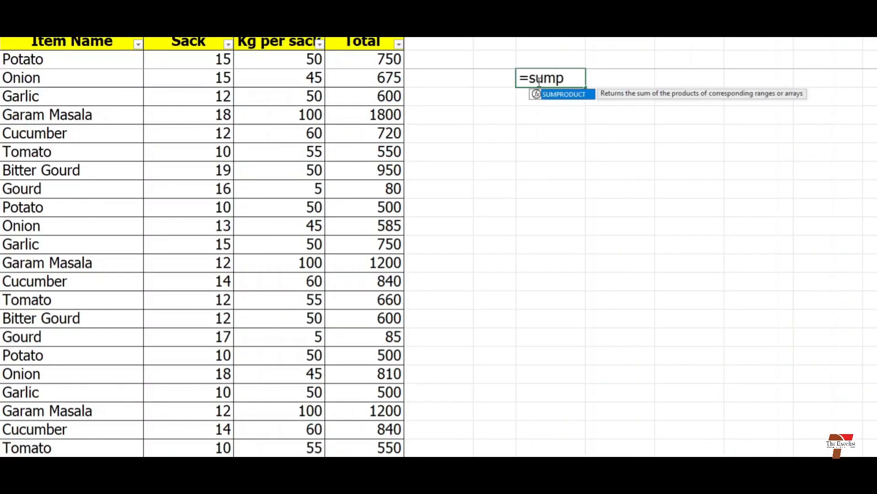
type("ro")
key("Tab")
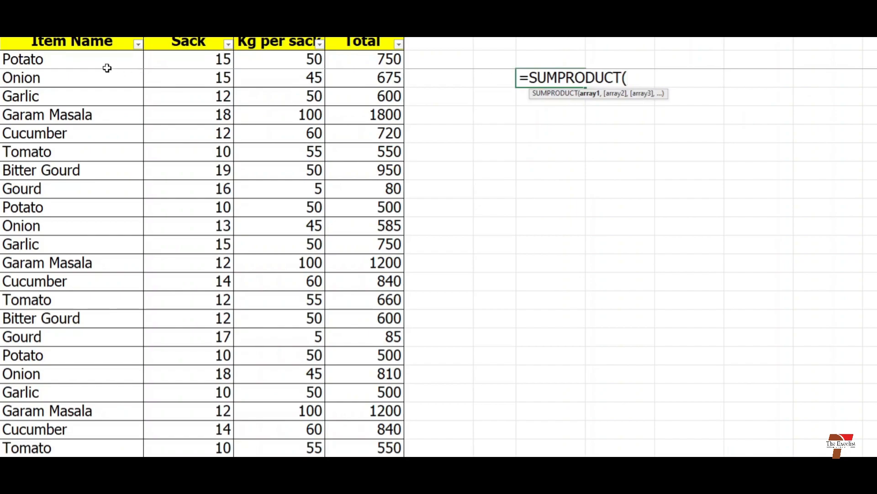
left_click(80, 58)
scroll(95, 207, "down", 4)
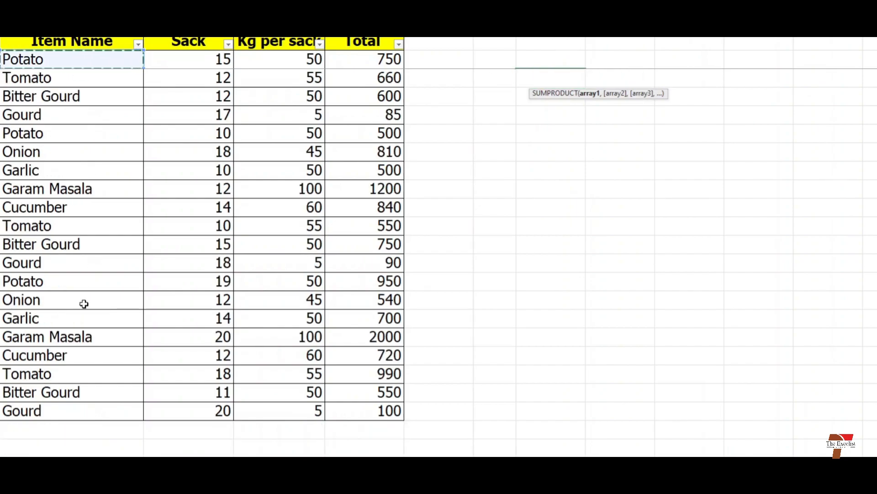
left_click(51, 412, "shift")
scroll(149, 400, "up", 4)
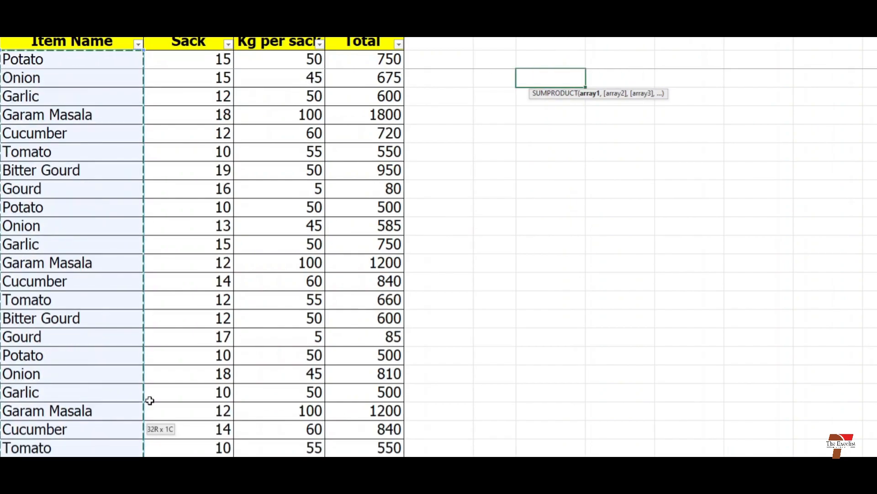
Make the first array the condition B2:B33="Potato" and enclose it in its own parentheses.
type("=SUMPRODUCT(B2:B33=")
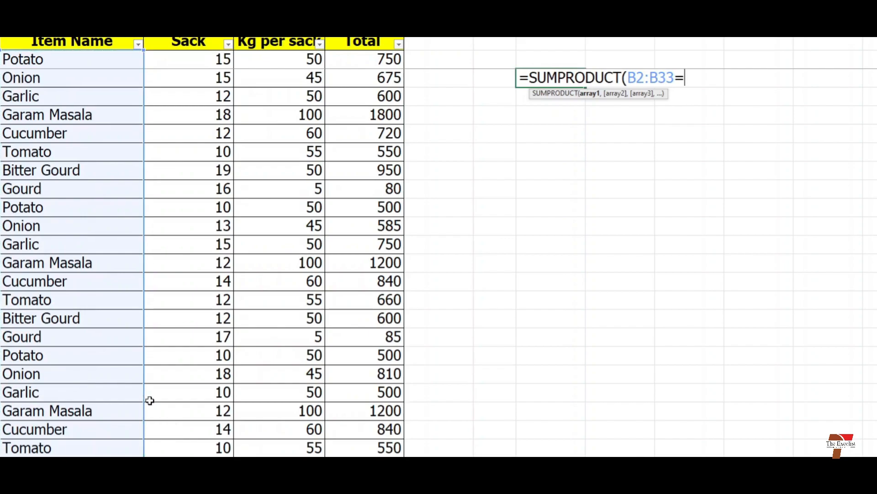
type("\"Potato")
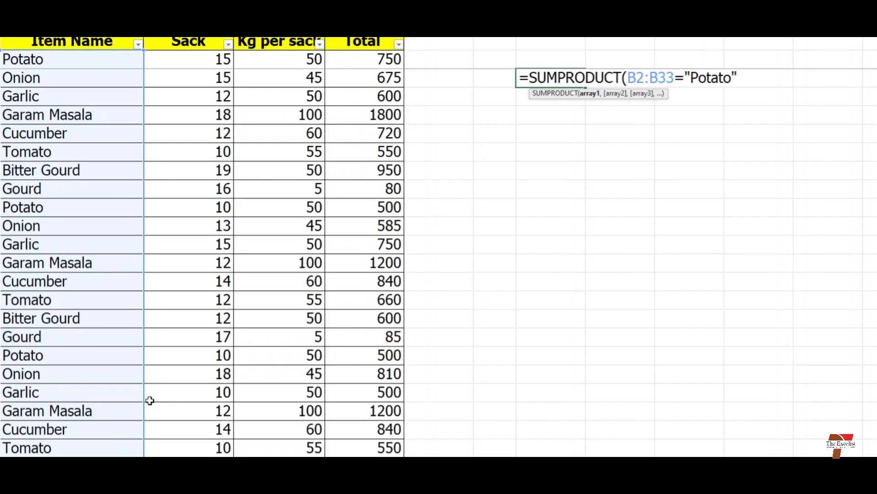
type("\")")
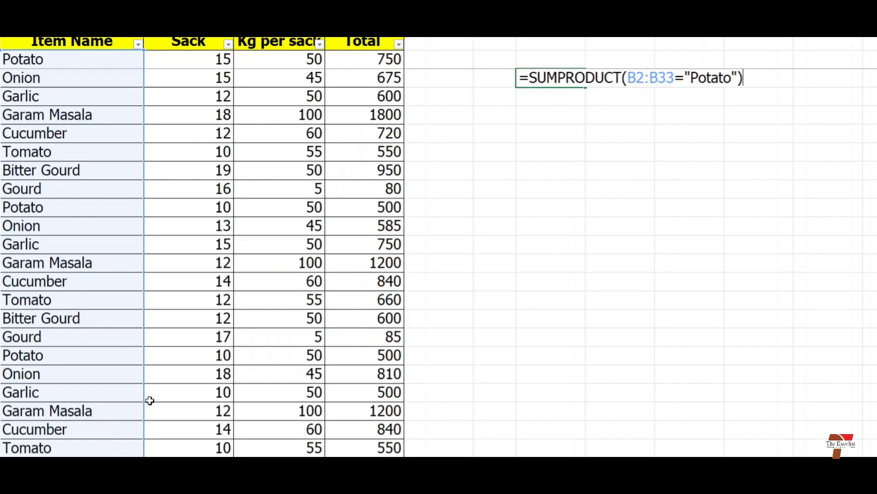
left_click(626, 77)
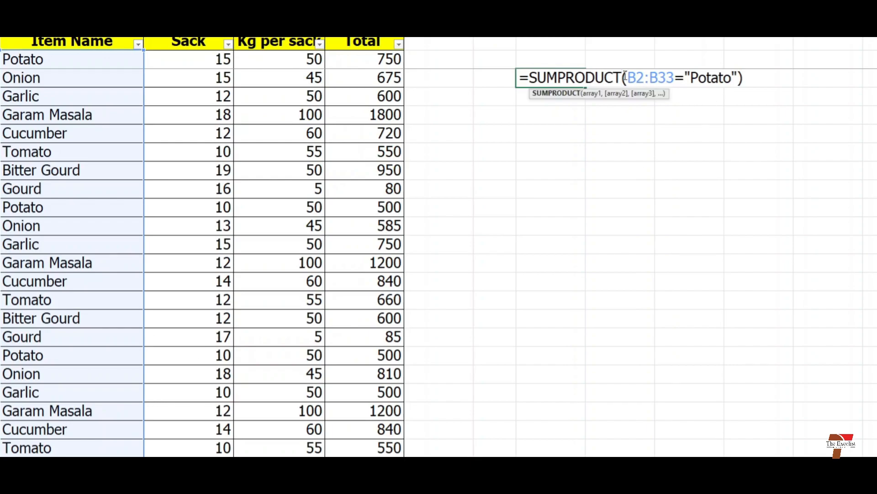
type("(")
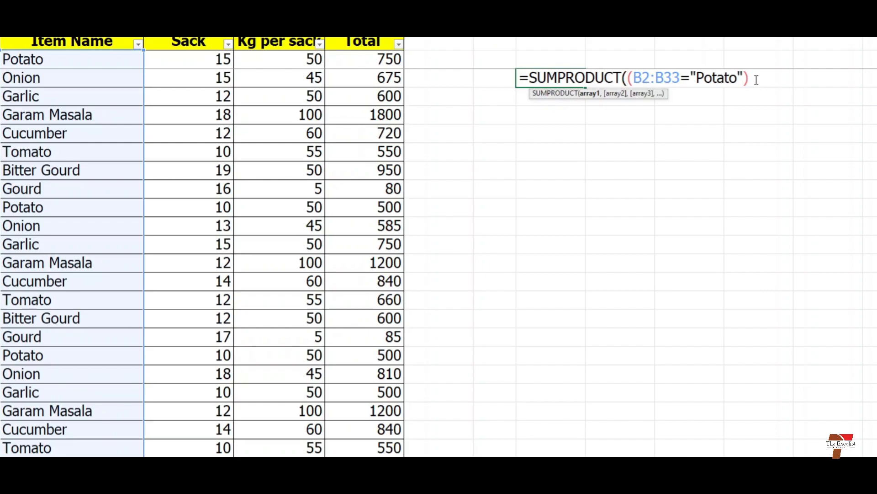
Add the sack counts C2:C33 as the second array of the SUMPRODUCT formula in H3.
type(",")
left_click(219, 59)
scroll(246, 325, "down", 5)
left_click(208, 359, "shift")
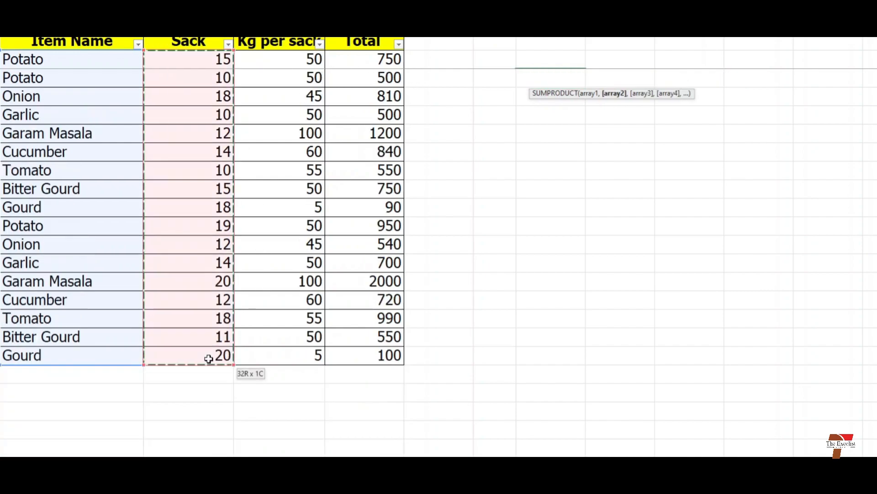
type(",")
Add the kg per sack values D2:D33 as the third array, close the SUMPRODUCT formula and enter it in H3.
scroll(631, 274, "up", 5)
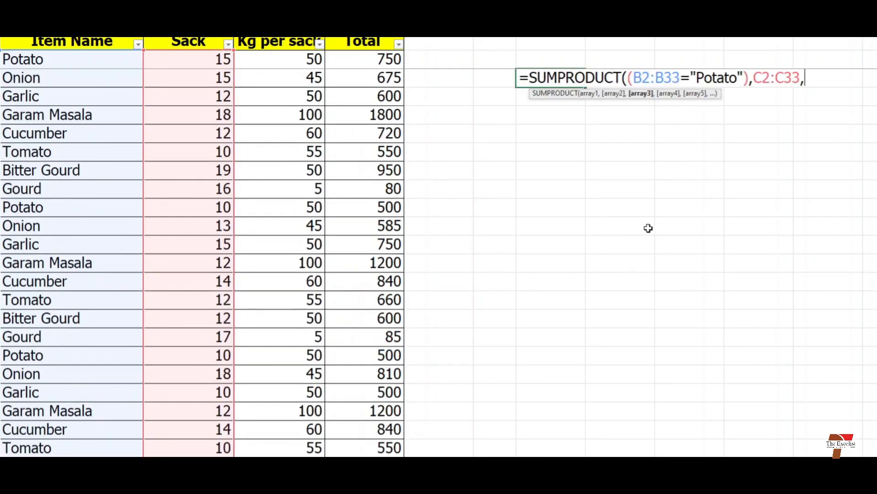
left_click(293, 60)
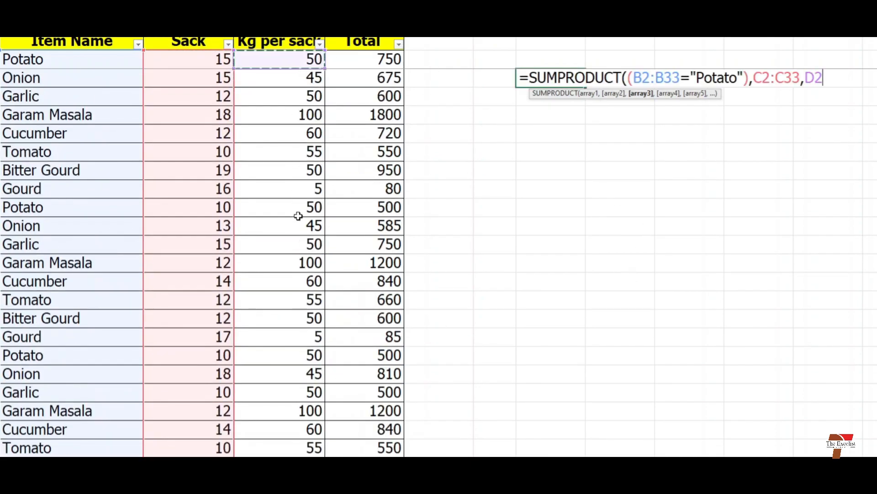
scroll(298, 212, "down", 4)
left_click(305, 300, "shift")
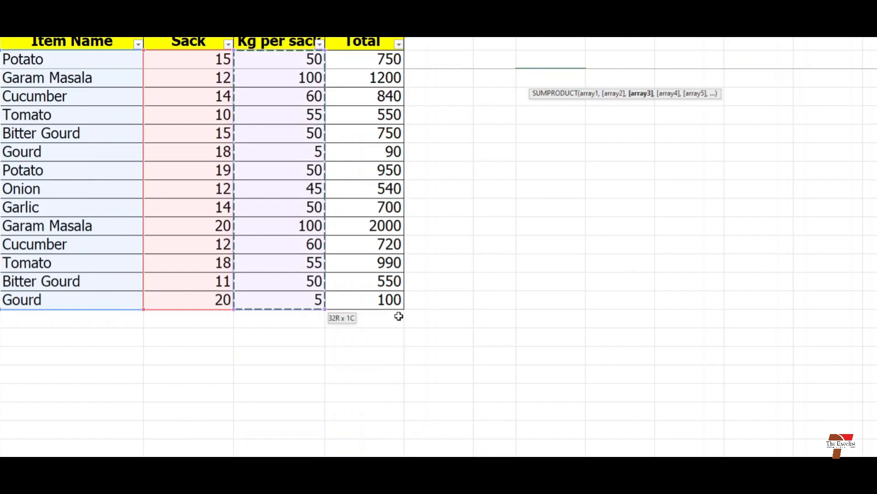
scroll(583, 194, "up", 4)
type("),C2:C33,D2:D33)")
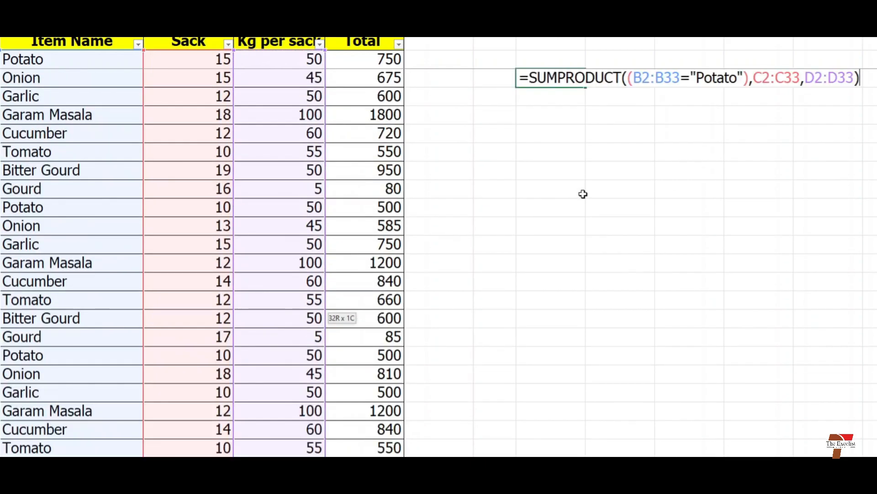
key("Return")
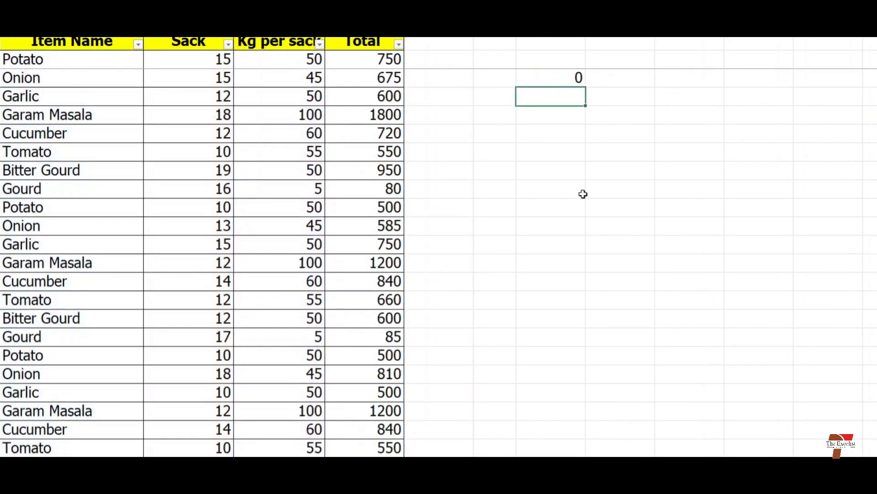
Replace the commas between arrays in H3 with multiplication, making the formula =SUMPRODUCT((B2:B33="Potato")*C2:C33*D2:D33).
left_click(553, 78)
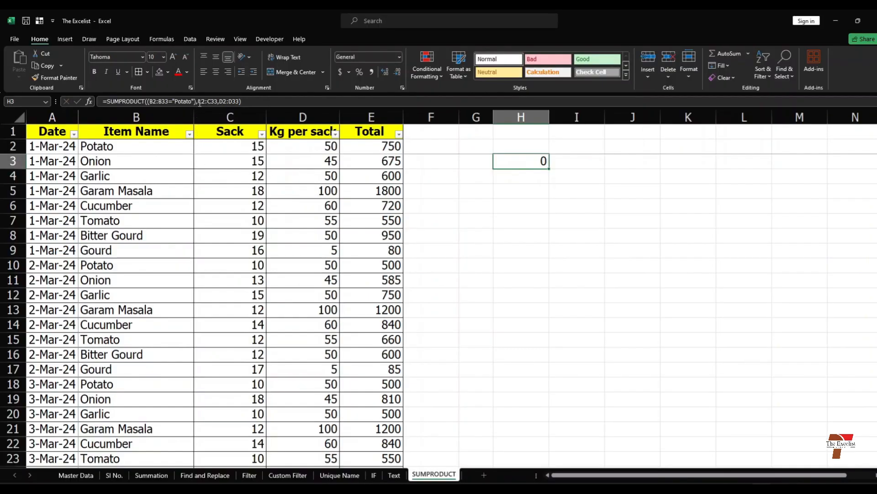
left_click(200, 103)
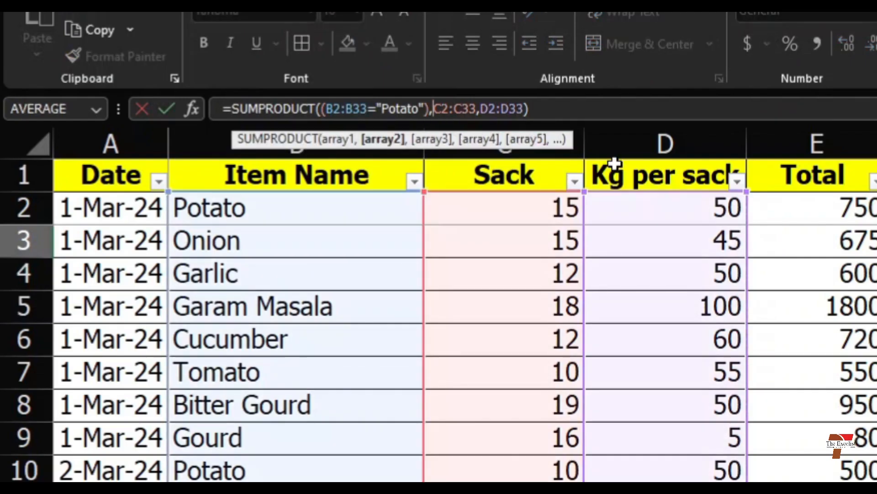
key("BackSpace")
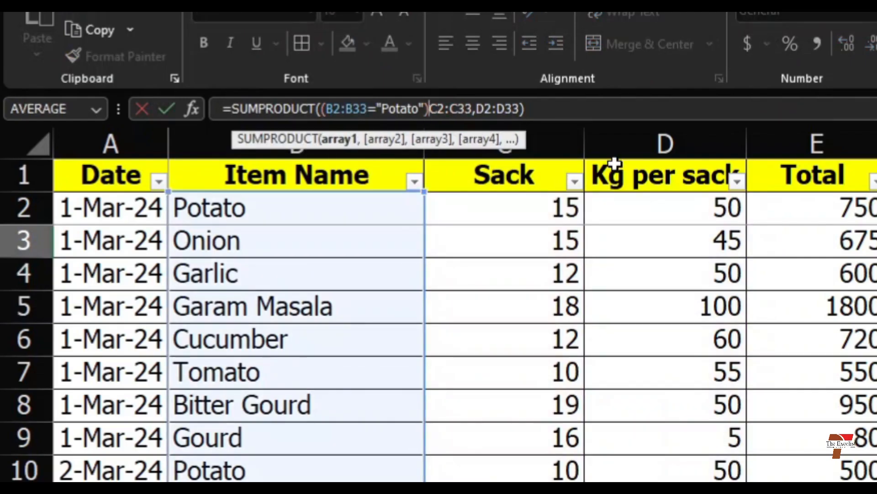
type("*")
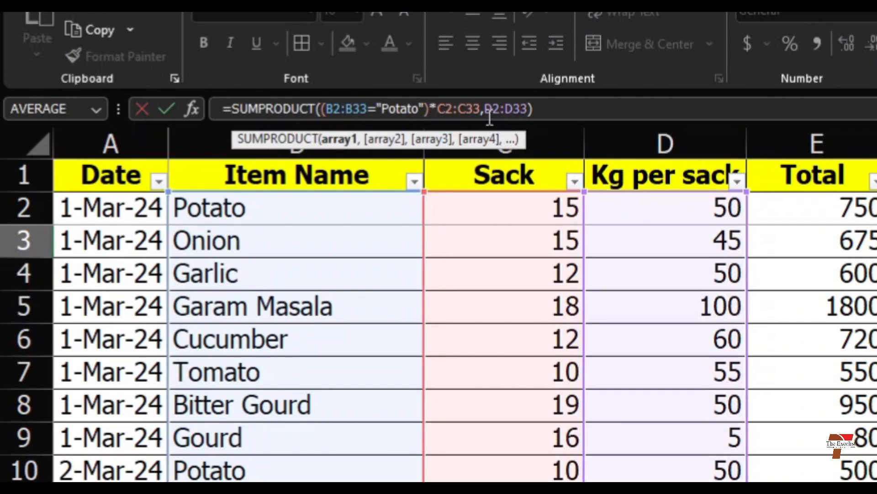
left_click(486, 114)
key("BackSpace")
type("*")
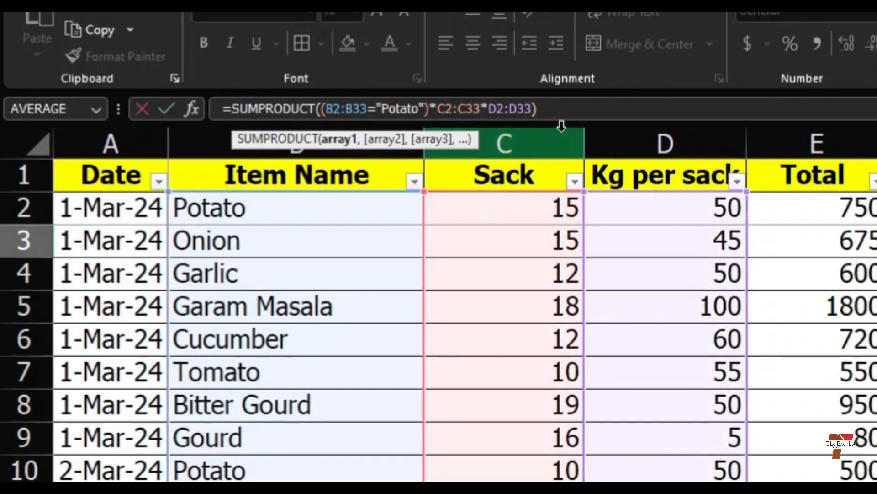
key("Return")
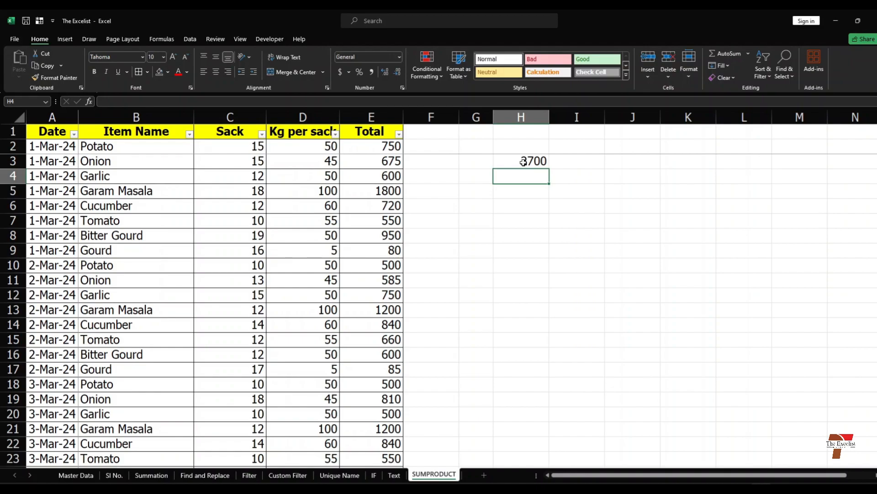
Filter Item Name to Potato only and select the visible Total values to check them against the formula.
left_click(189, 134)
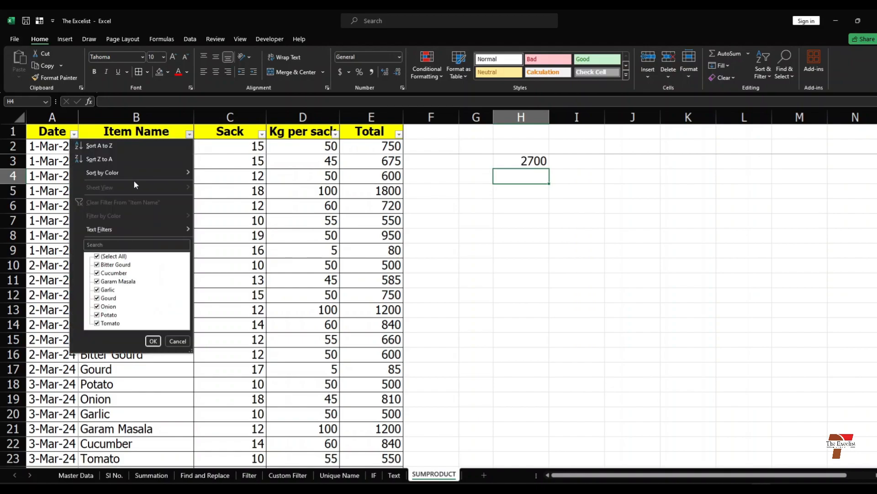
left_click(114, 256)
left_click(109, 315)
left_click(153, 340)
left_click(393, 147)
left_click(388, 191, "shift")
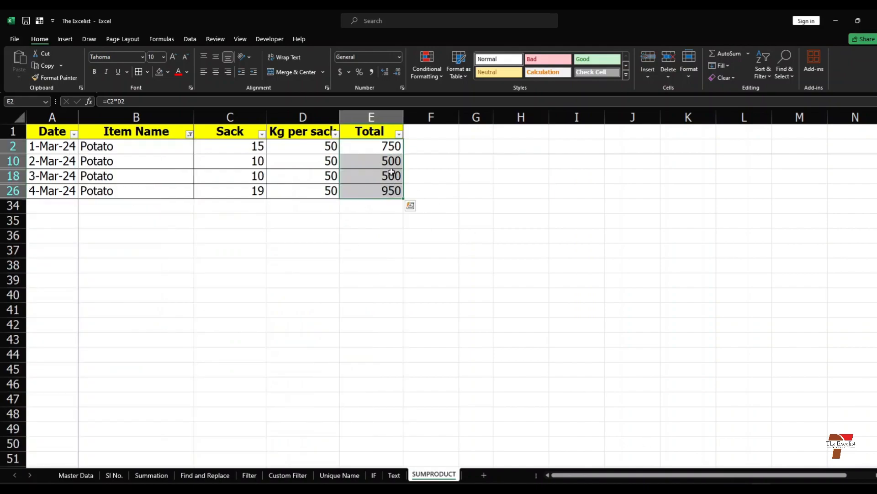
Show all items again in the Item Name filter.
left_click(189, 134)
left_click(98, 256)
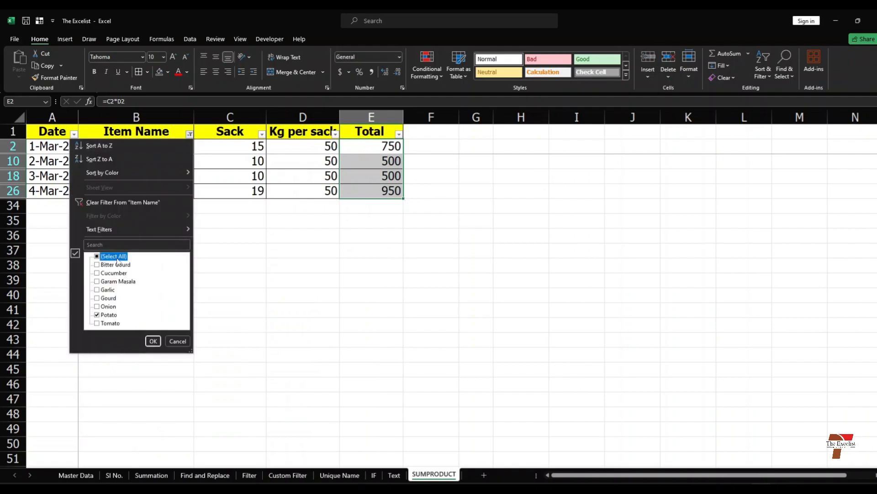
left_click(153, 341)
left_click(587, 290)
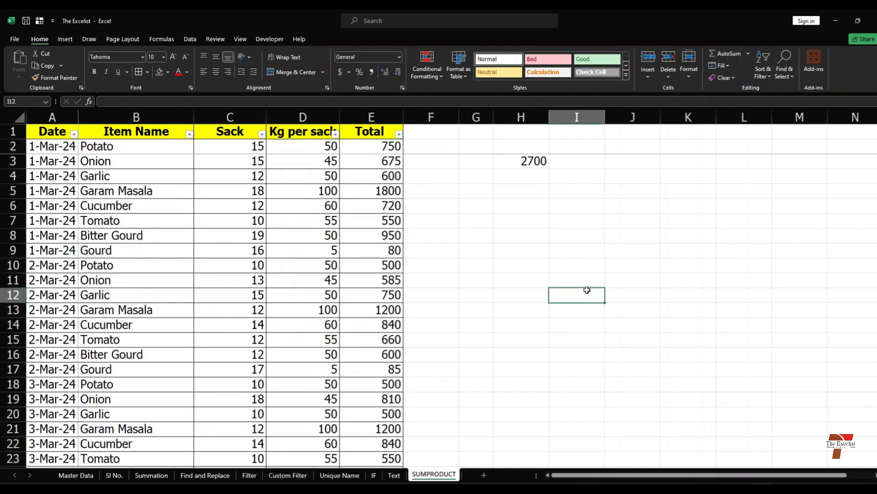
Insert a blank column C between Item Name and Sack.
left_click(526, 161)
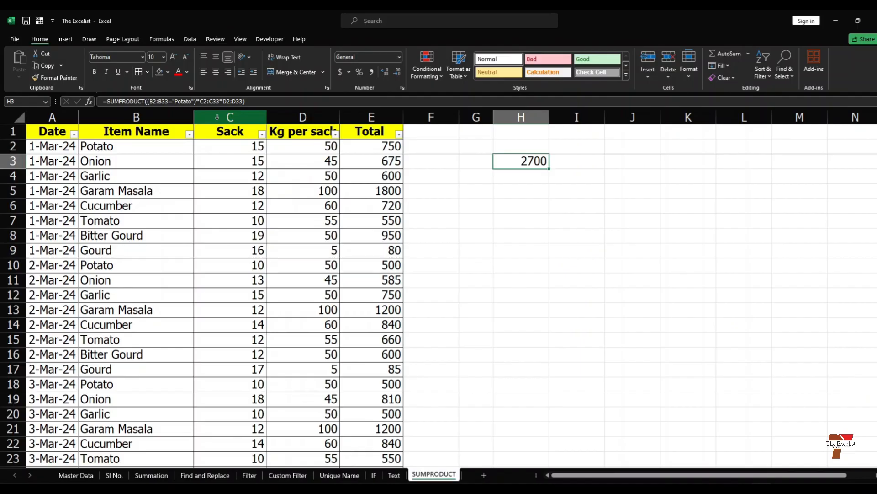
left_click(218, 117)
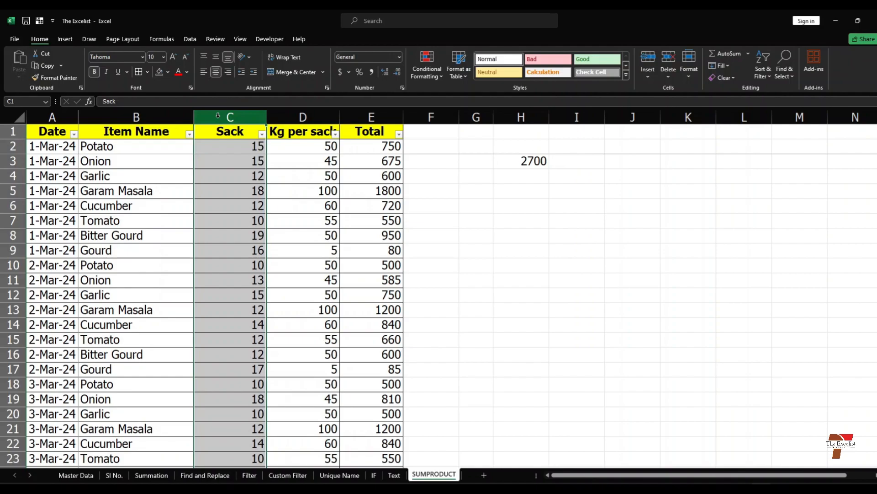
right_click(219, 118)
left_click(243, 209)
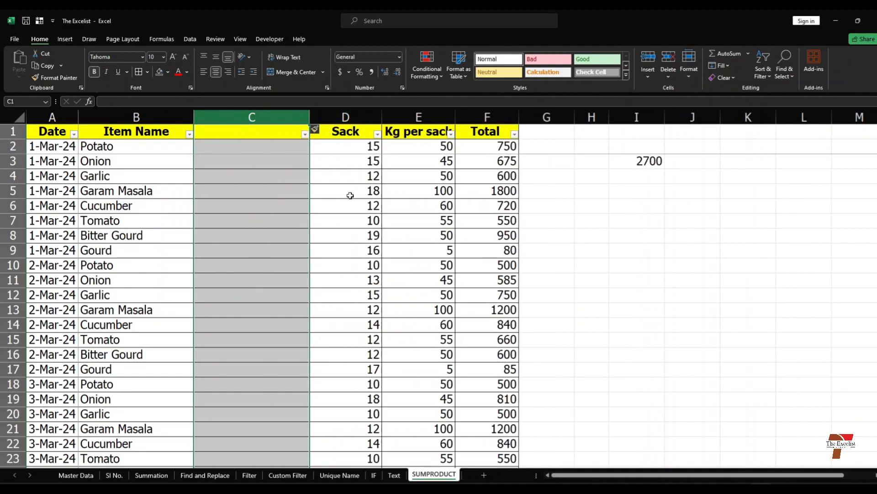
Enter 1 in C2 for the first Potato row and format column C as Number.
left_click(257, 141)
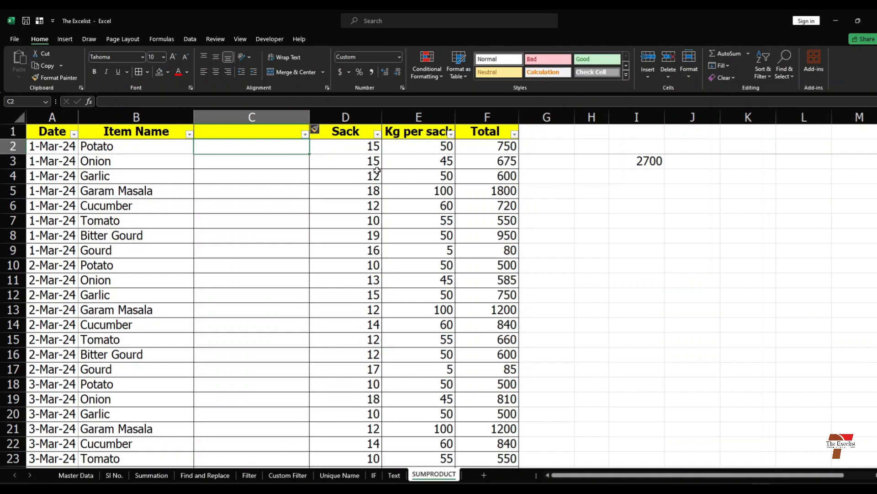
type("1")
key("Return")
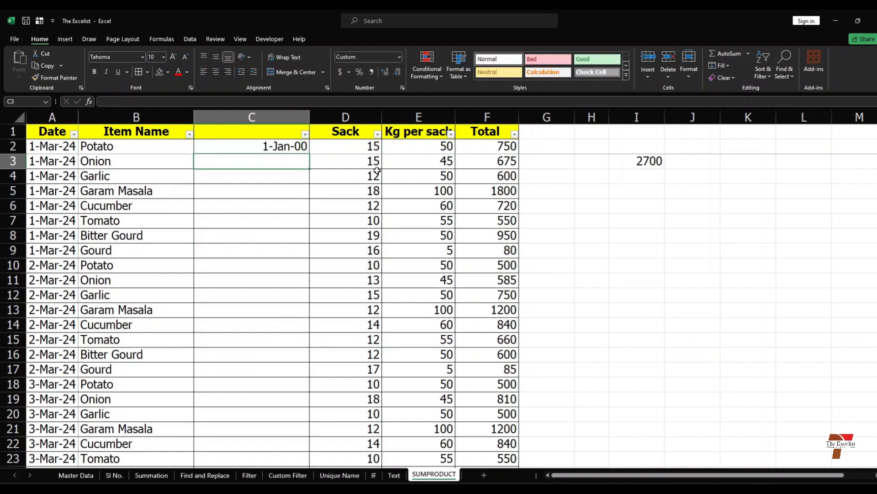
left_click(251, 117)
left_click(399, 56)
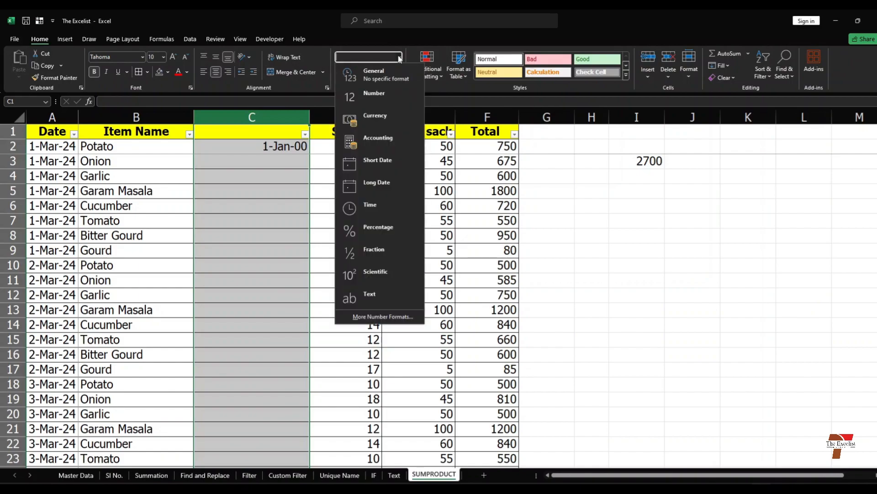
left_click(385, 93)
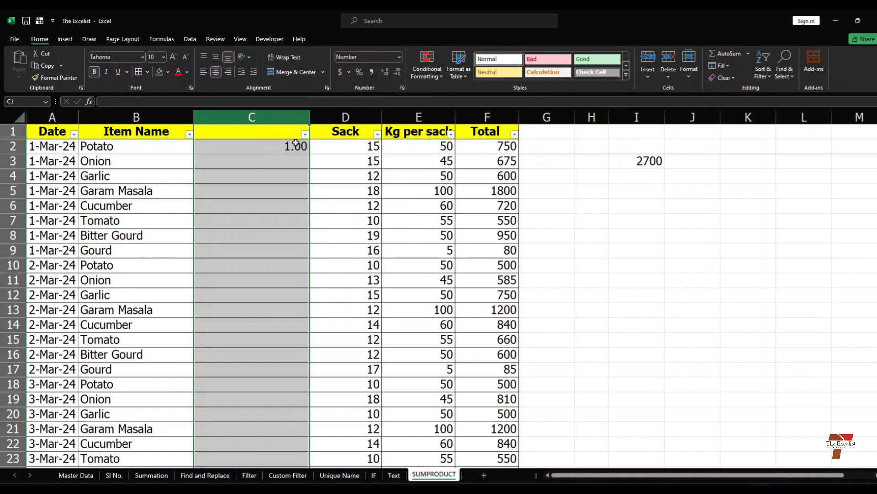
Filter Item Name to Potato and copy the 1 from C2 into the other visible Potato rows of column C.
left_click(188, 130)
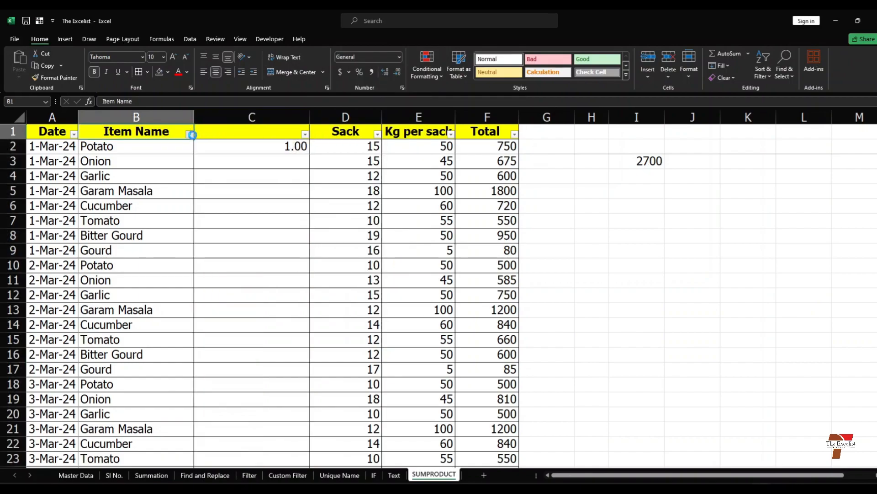
left_click(190, 134)
left_click(115, 257)
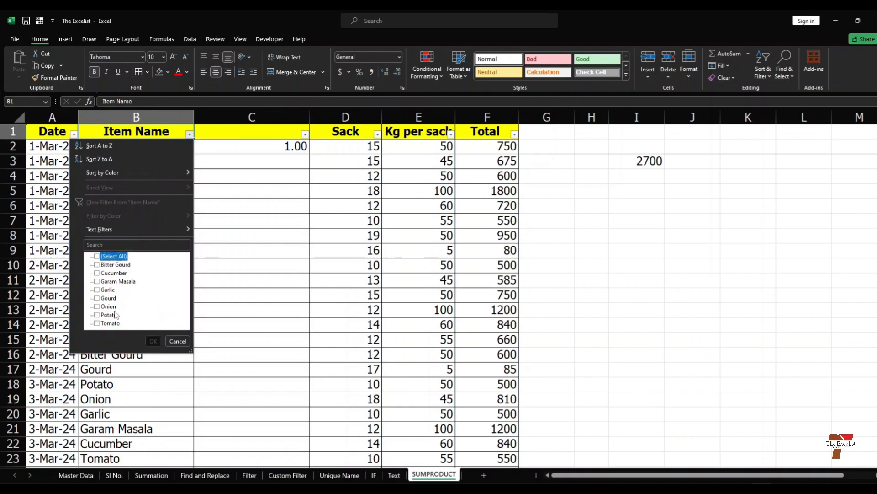
left_click(116, 314)
left_click(153, 341)
left_click(290, 148)
key("ctrl+c")
left_click_drag(294, 161, 288, 190)
key("ctrl+v")
Select all items in the Item Name filter to bring back the full table.
left_click(305, 136)
left_click(189, 134)
left_click(189, 134)
left_click(120, 257)
left_click(153, 341)
Enter 0 in C3 and fill it down through C9 for the non-Potato items.
left_click(275, 165)
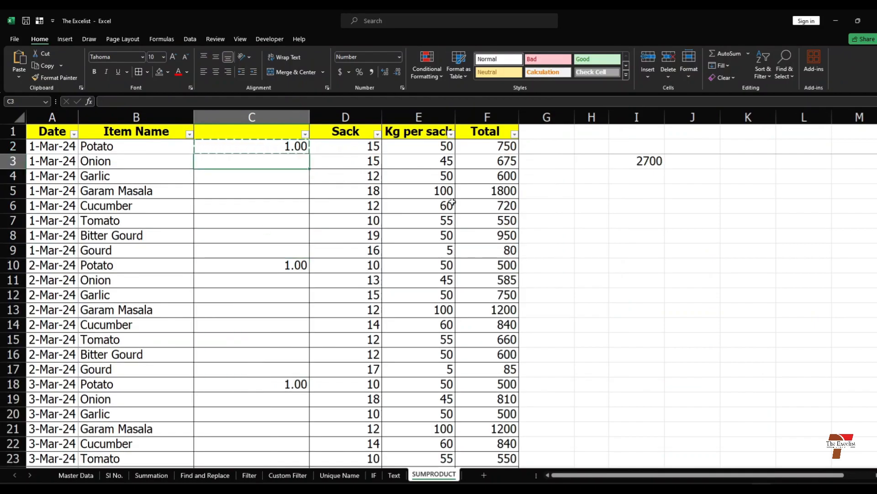
type("0")
key("Return")
left_click(301, 163)
left_click_drag(310, 169, 309, 254)
Copy the 1 and 0 pattern in C2:C9 and paste it at C10, C18 and C26 to fill column C.
key("Up")
left_click(297, 264, "shift")
key("ctrl+c")
left_click(293, 268)
key("ctrl+v")
left_click(294, 384)
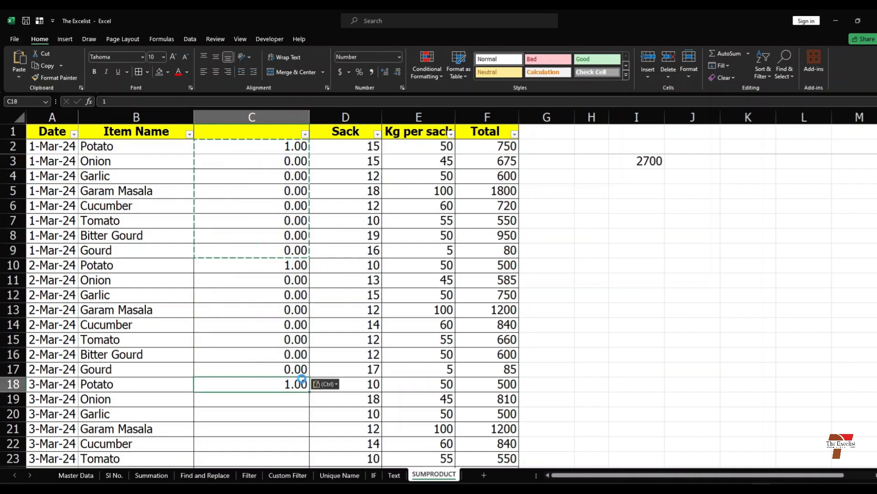
key("ctrl+v")
scroll(292, 375, "down", 3)
left_click(283, 367)
key("ctrl+v")
scroll(347, 350, "up", 3)
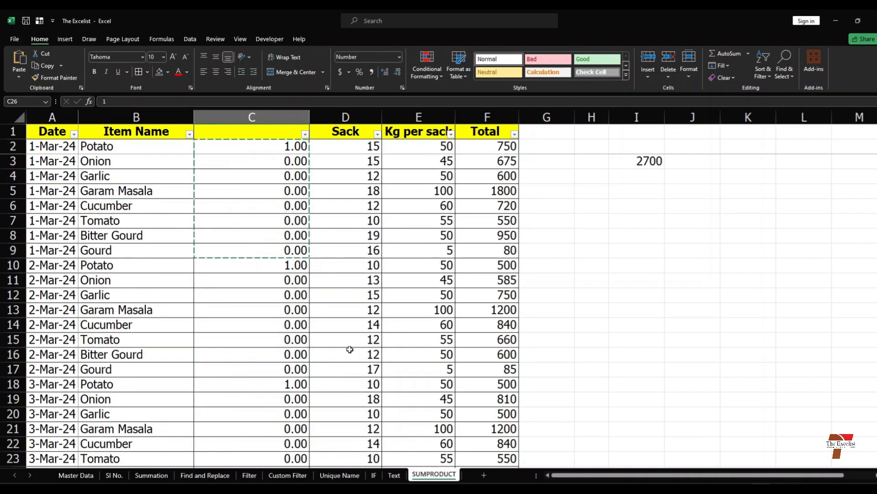
Replace the Total formula in F2 with =C2*D2*E2 and fill it down the whole Total column.
left_click(289, 145)
left_click(353, 146, "ctrl")
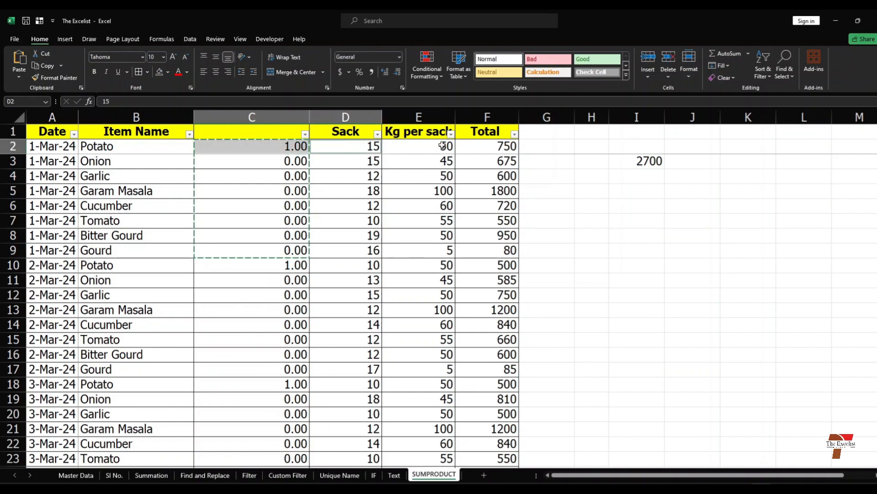
left_click(442, 147, "ctrl")
left_click(468, 144)
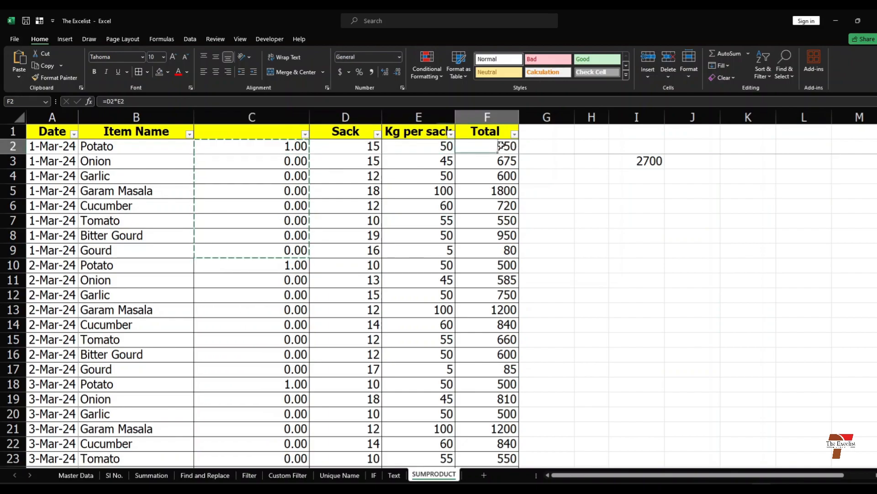
type("=")
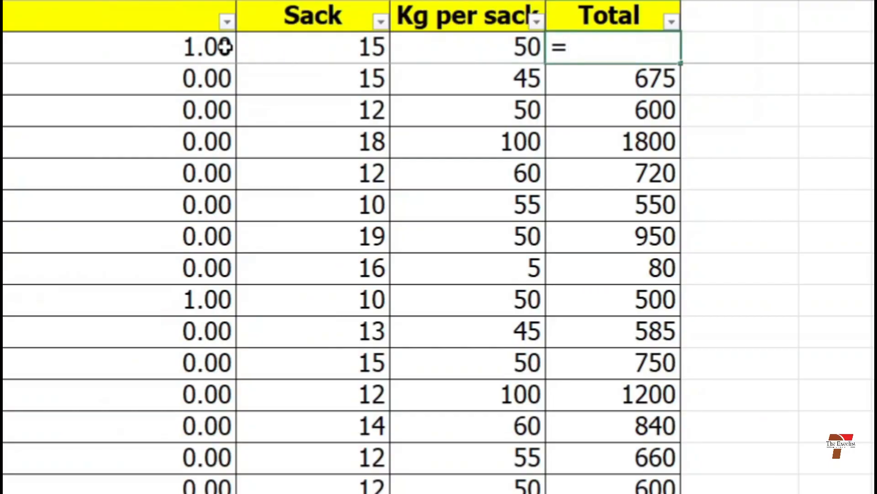
left_click(224, 46)
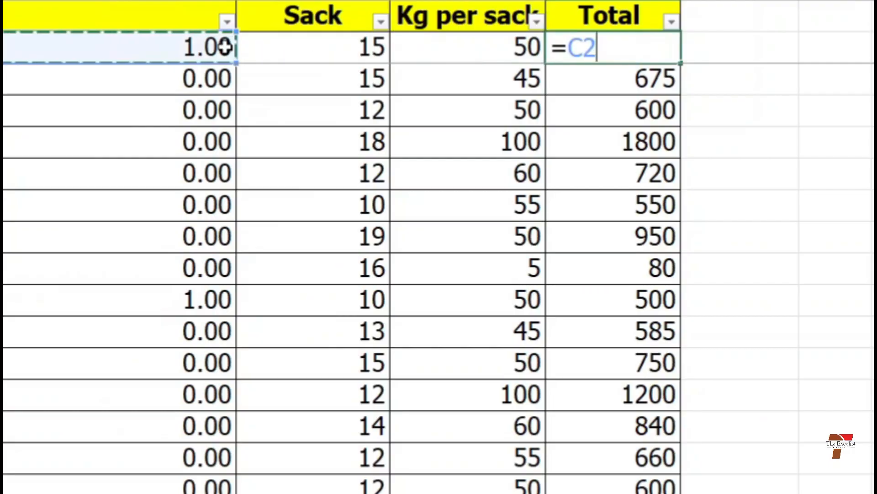
type("*")
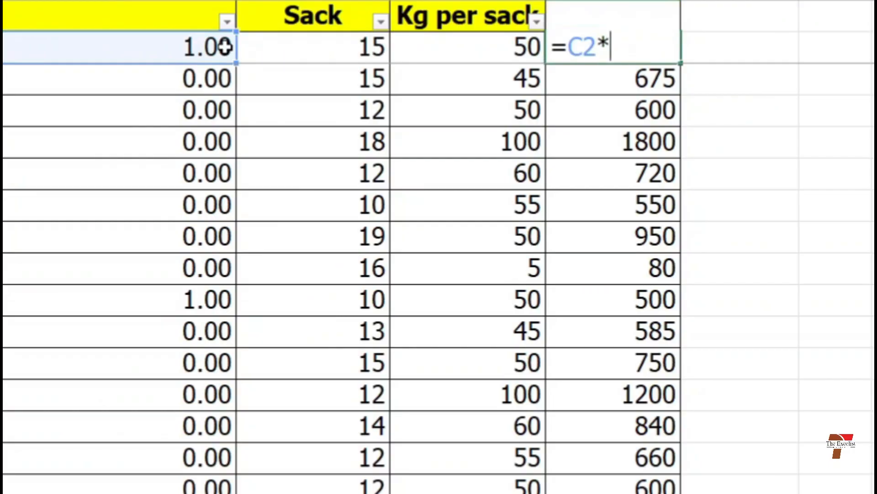
left_click(339, 49)
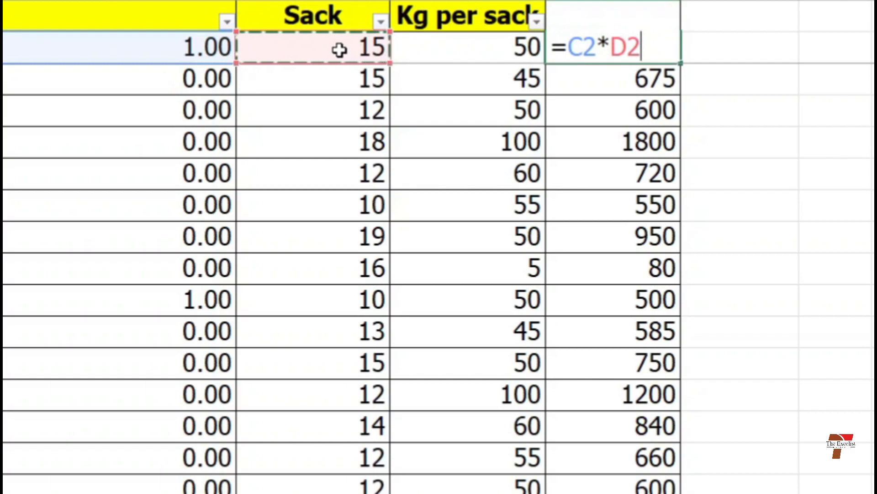
type("*")
left_click(515, 43)
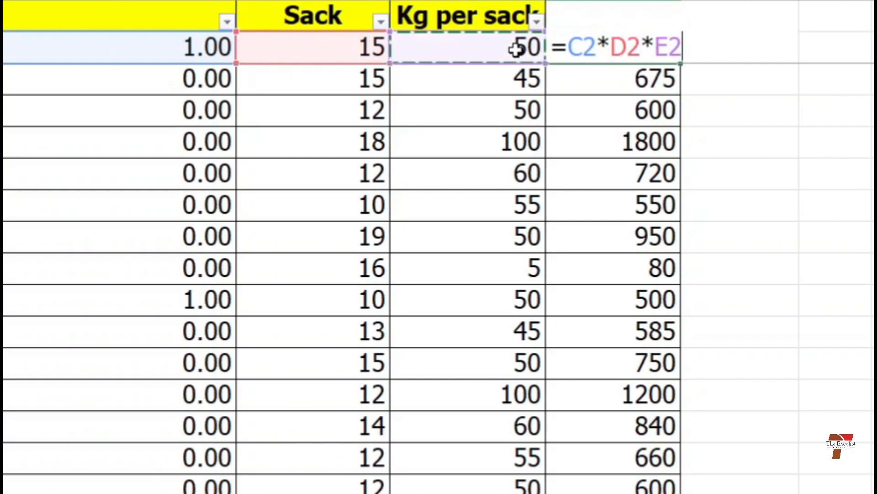
key("Return")
left_click(640, 50)
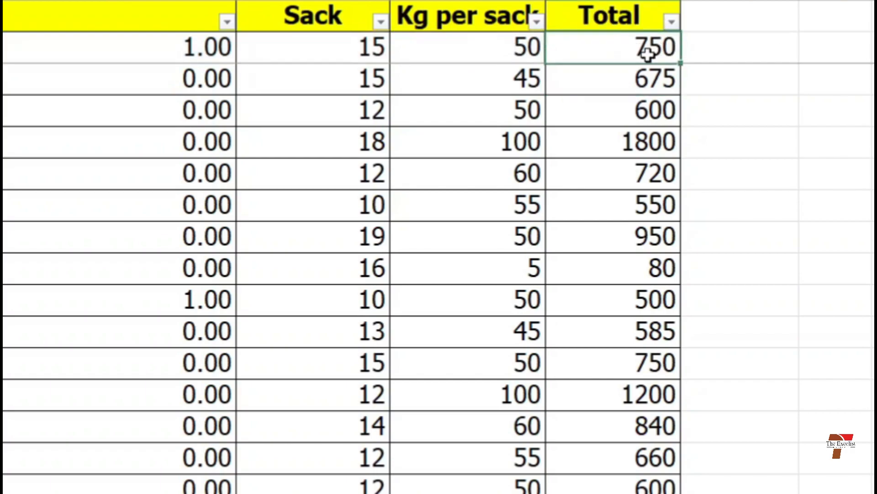
double_click(681, 64)
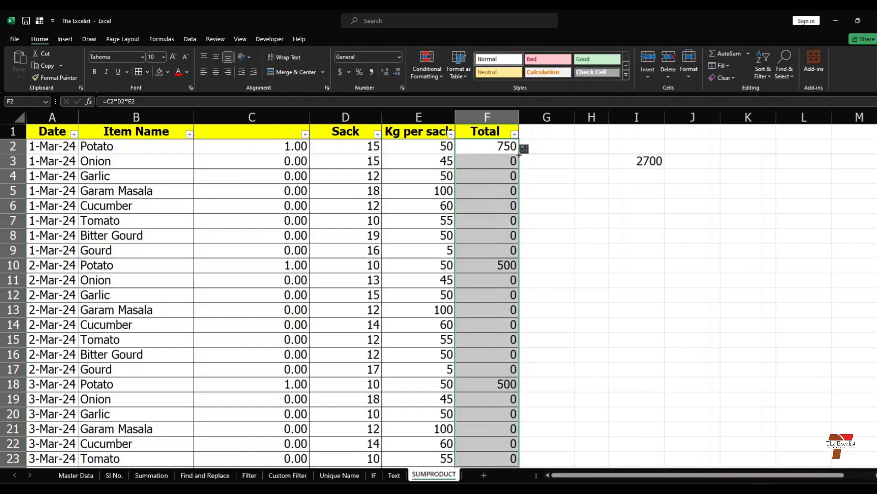
Check the recalculated Total column as a whole and inspect the conditional SUMPRODUCT formula in I3 without changing it.
scroll(479, 313, "down", 2)
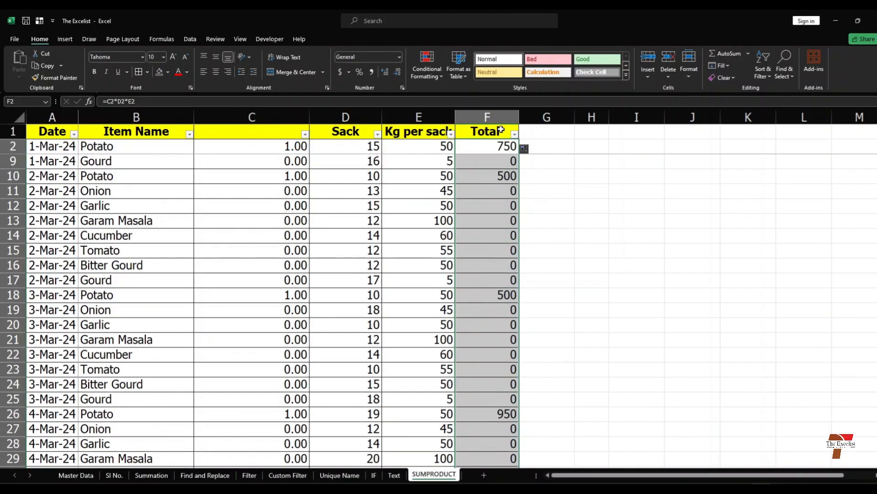
left_click(487, 117)
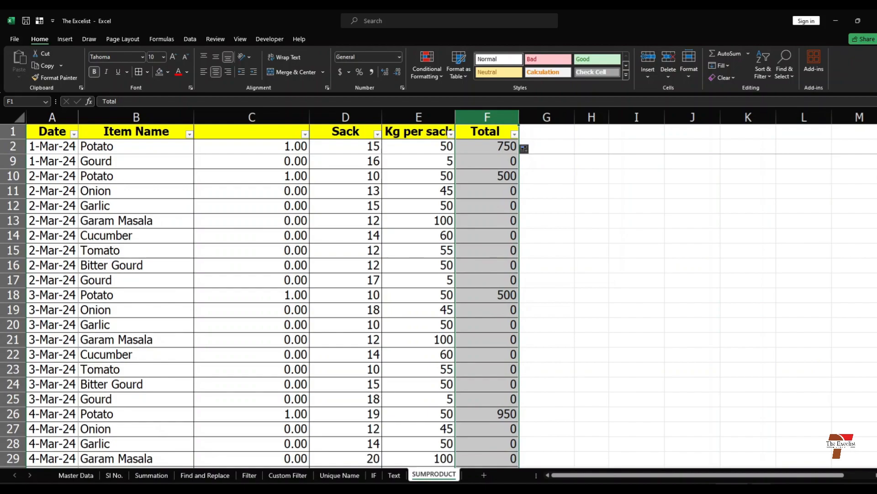
scroll(459, 280, "up", 2)
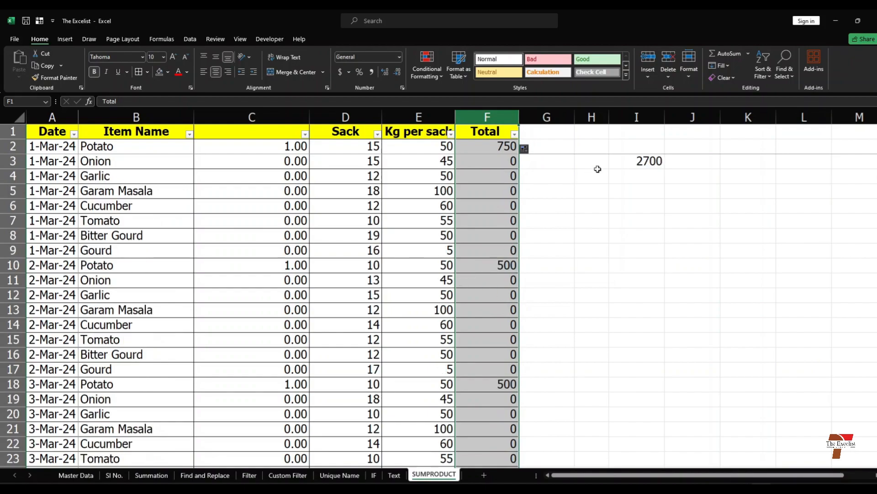
double_click(640, 161)
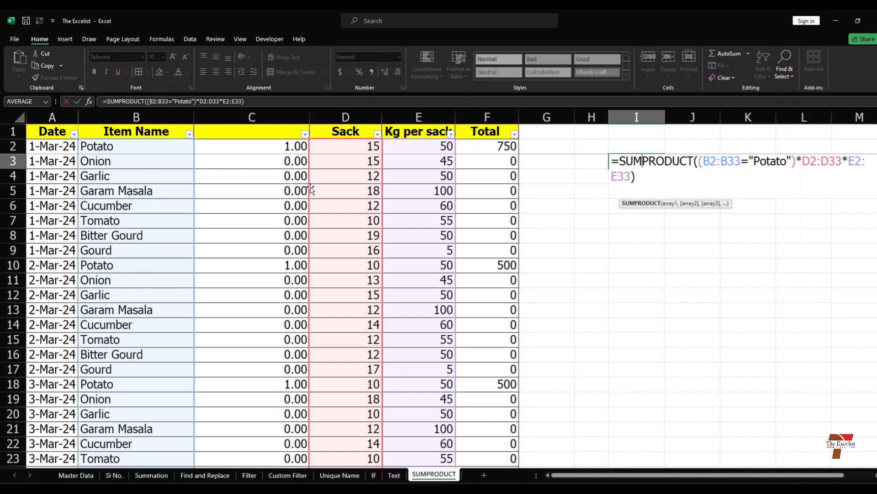
key("ctrl+Return")
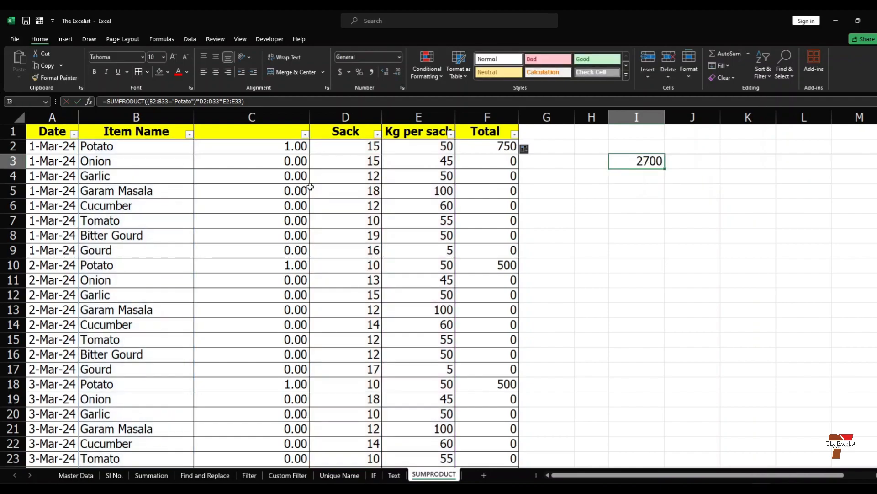
Try multiplying the Item Name and Sack headers with =B1*D1 in I6, and clear the cell again.
left_click(655, 204)
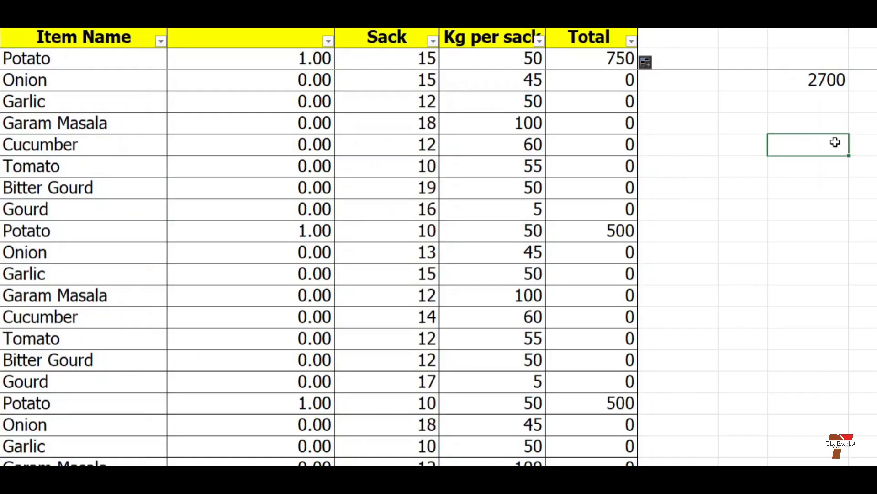
type("=")
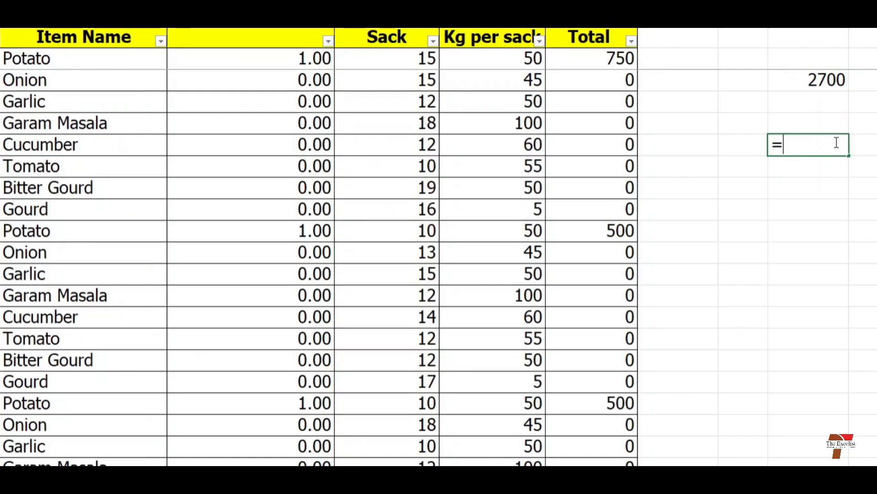
left_click(96, 40)
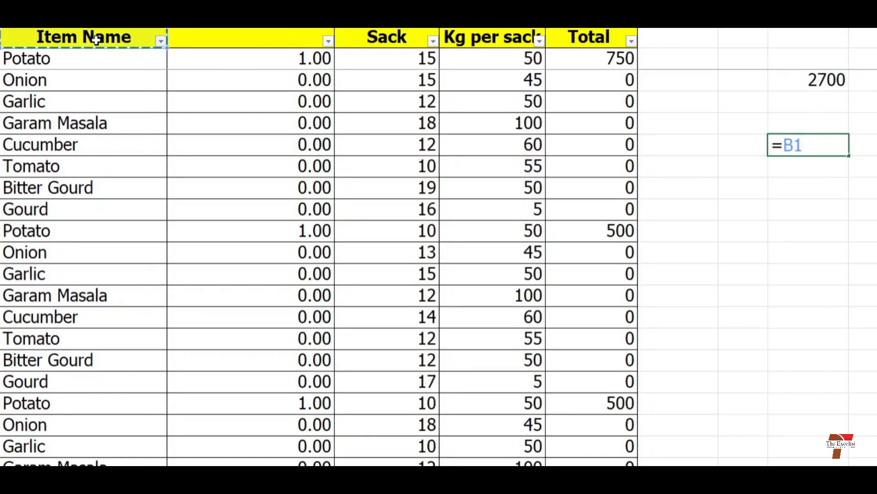
type("*")
left_click(378, 45)
key("Return")
left_click(829, 145)
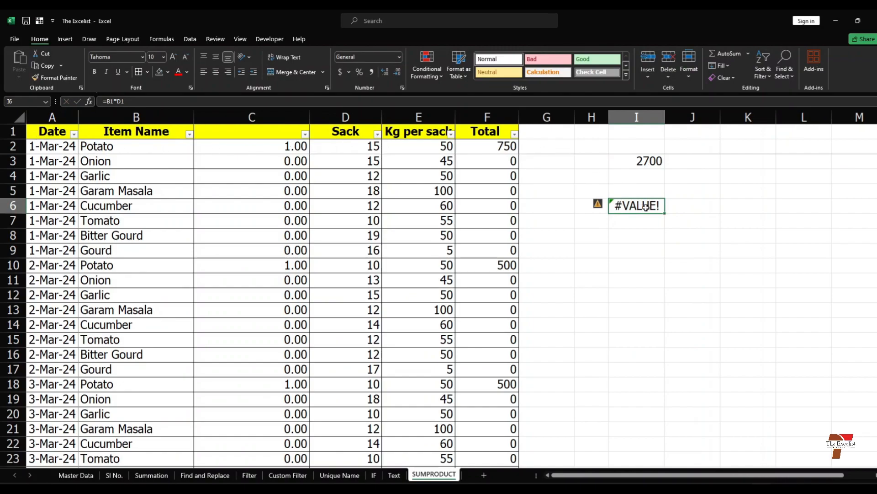
key("Delete")
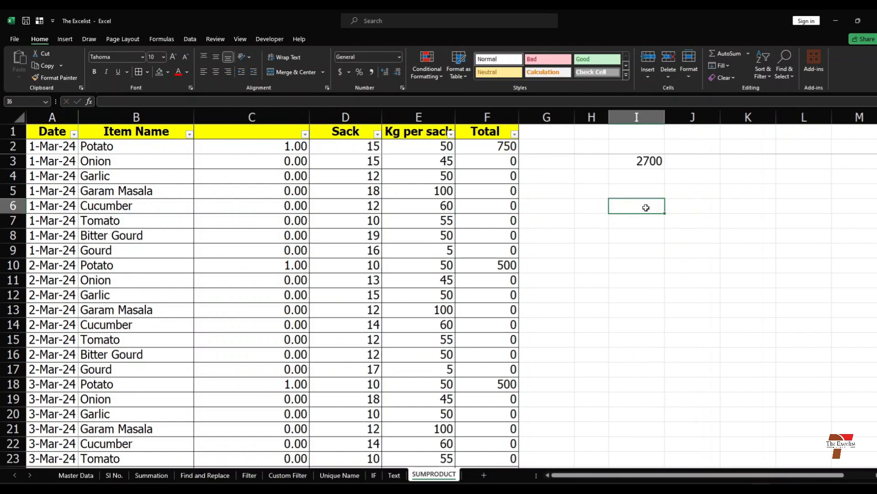
Try replacing the first Sack value in D2 with the text "a", and undo that entry.
left_click(363, 148)
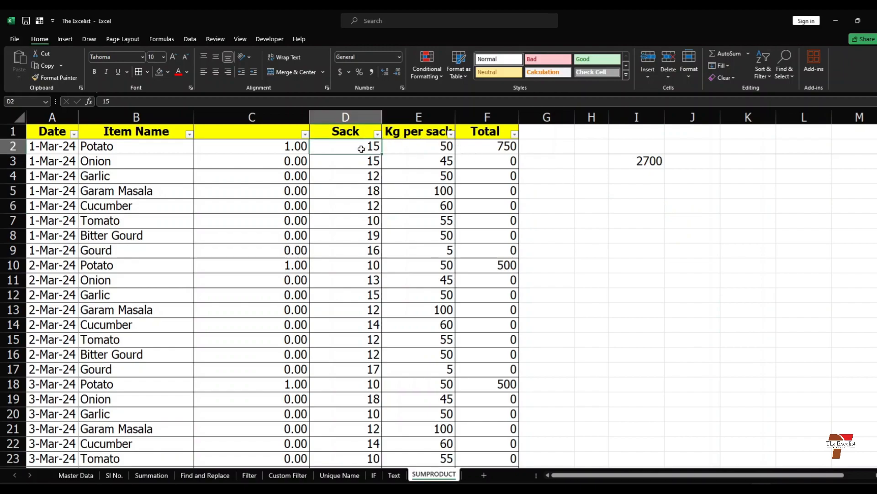
type("a")
key("Return")
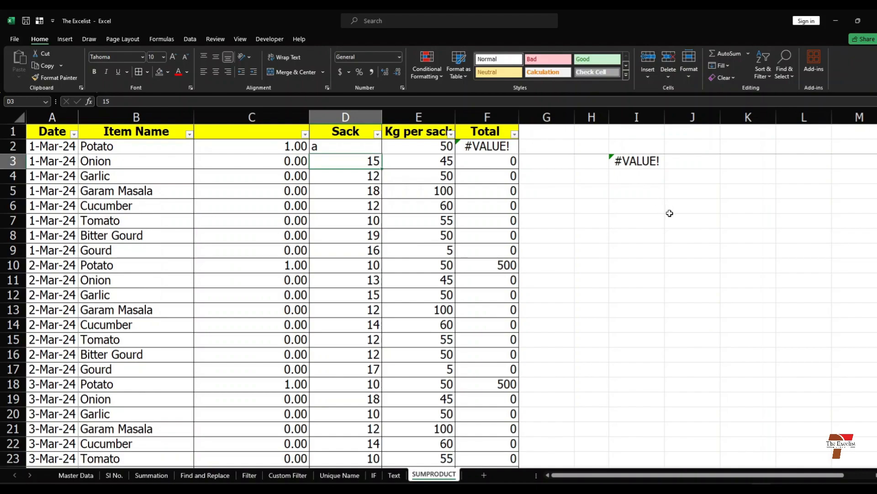
key("ctrl+z")
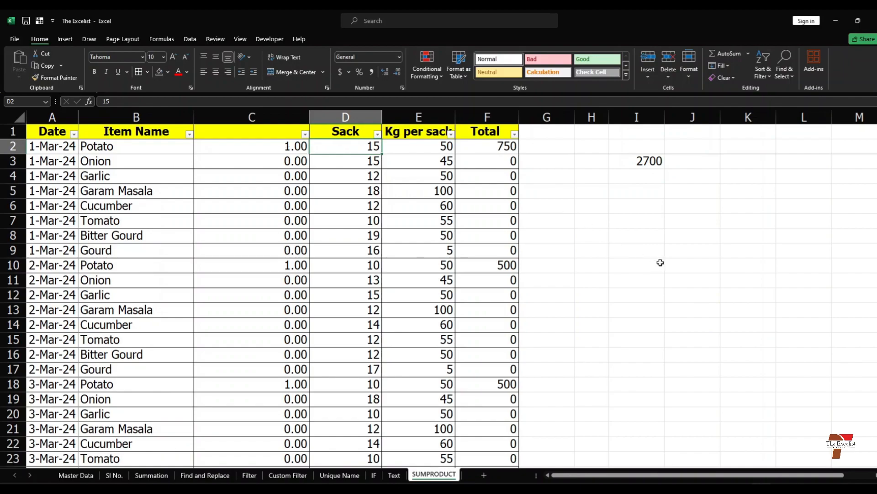
scroll(660, 263, "down", 7)
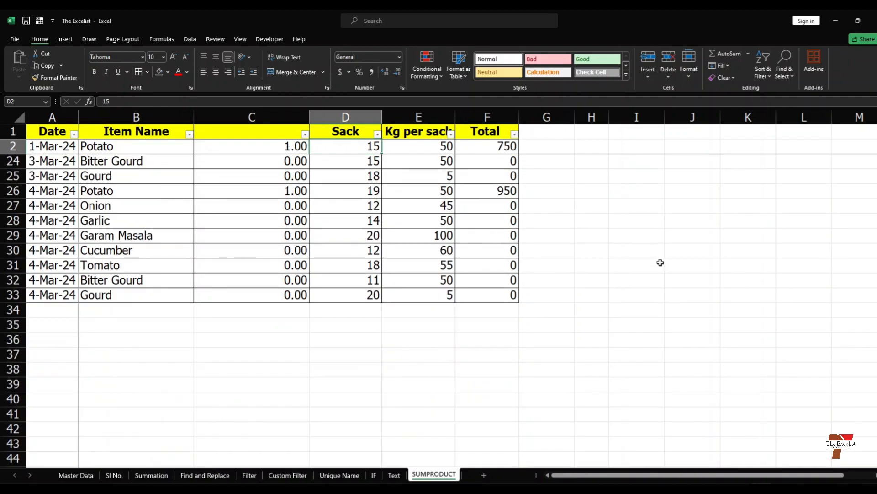
scroll(660, 262, "up", 7)
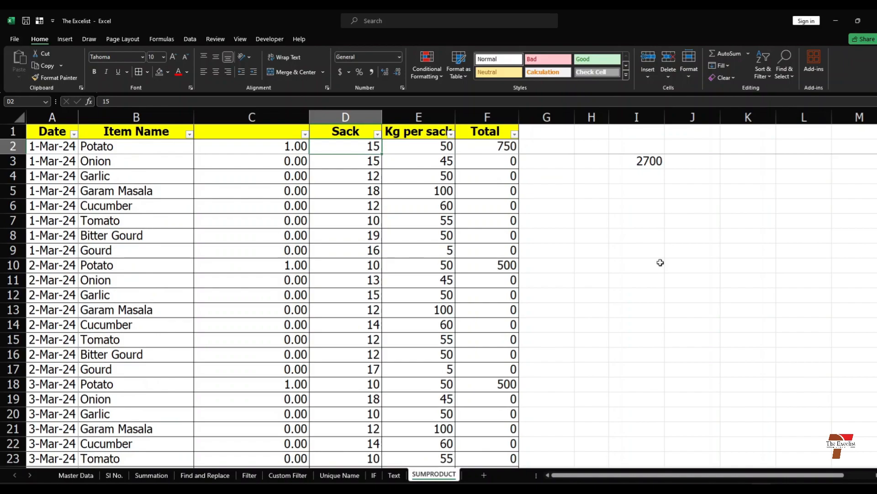